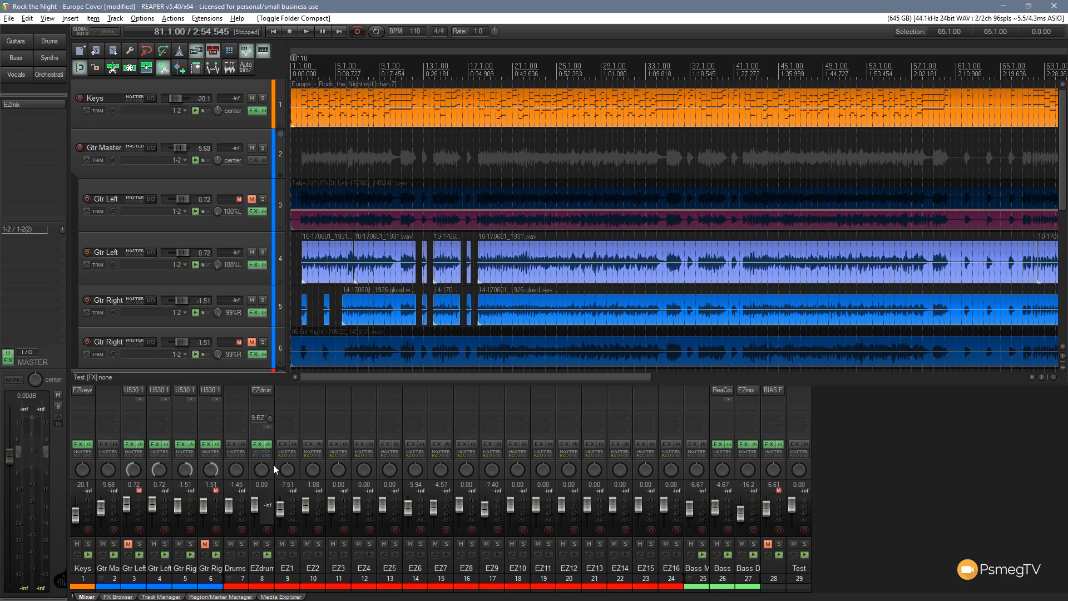
Open the SWS Auto Color/Icon/Layout window and review its existing track and region colour rules.
click(207, 18)
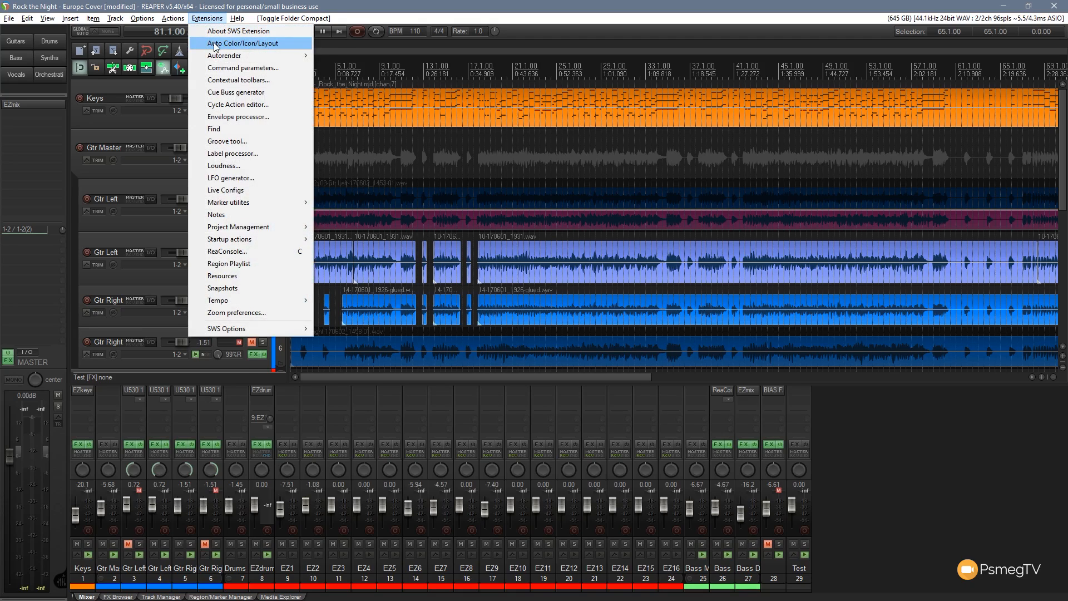
click(215, 44)
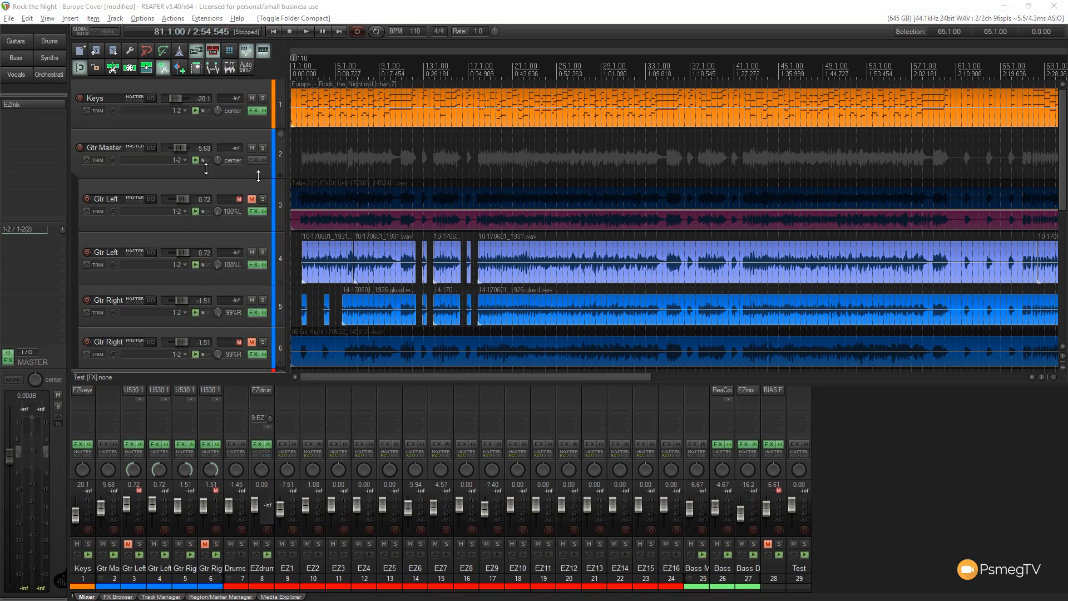
drag(624, 108, 519, 110)
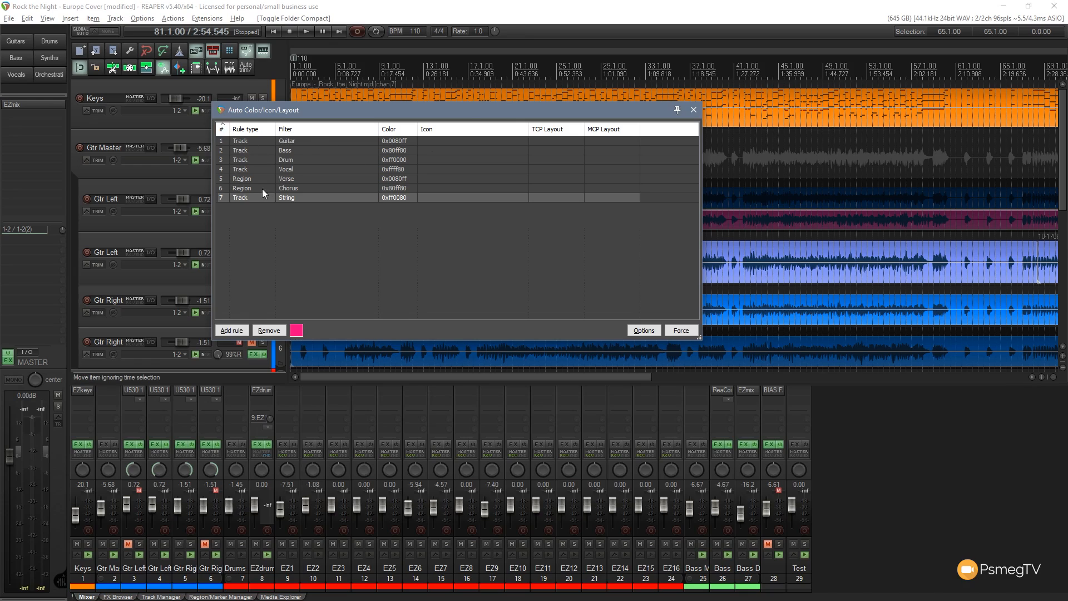
drag(367, 110, 487, 153)
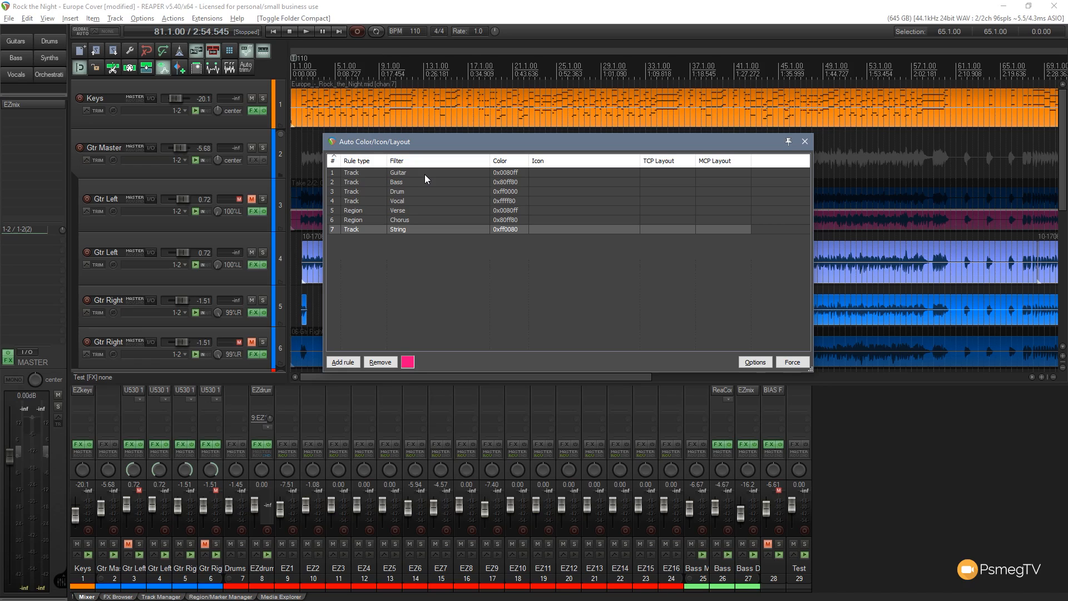
drag(534, 142, 0, 167)
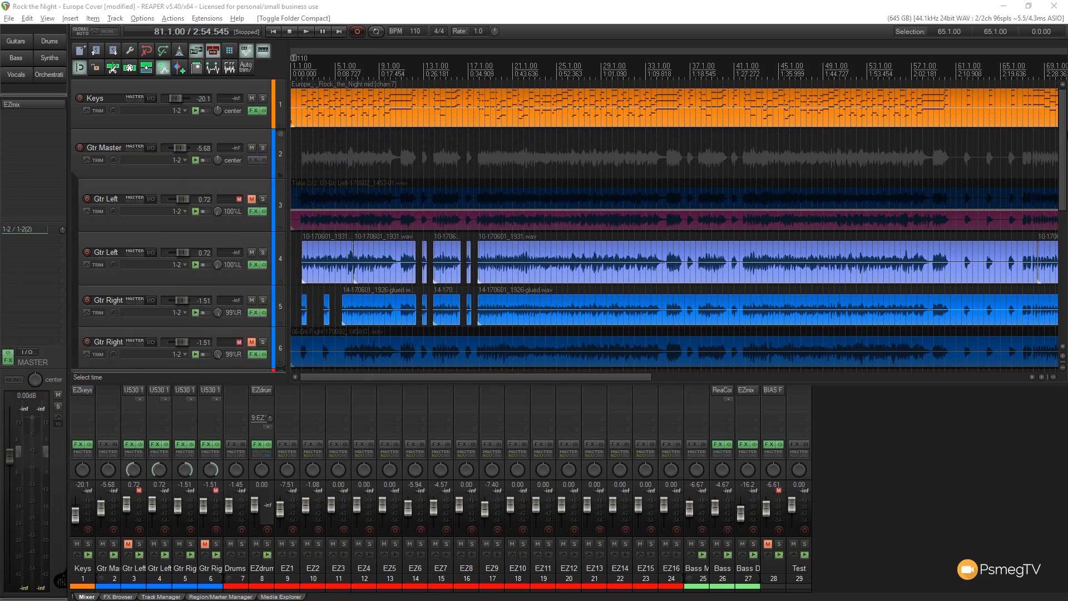
Delete the Test track at the end of the track list.
scroll(339, 359, down, 10)
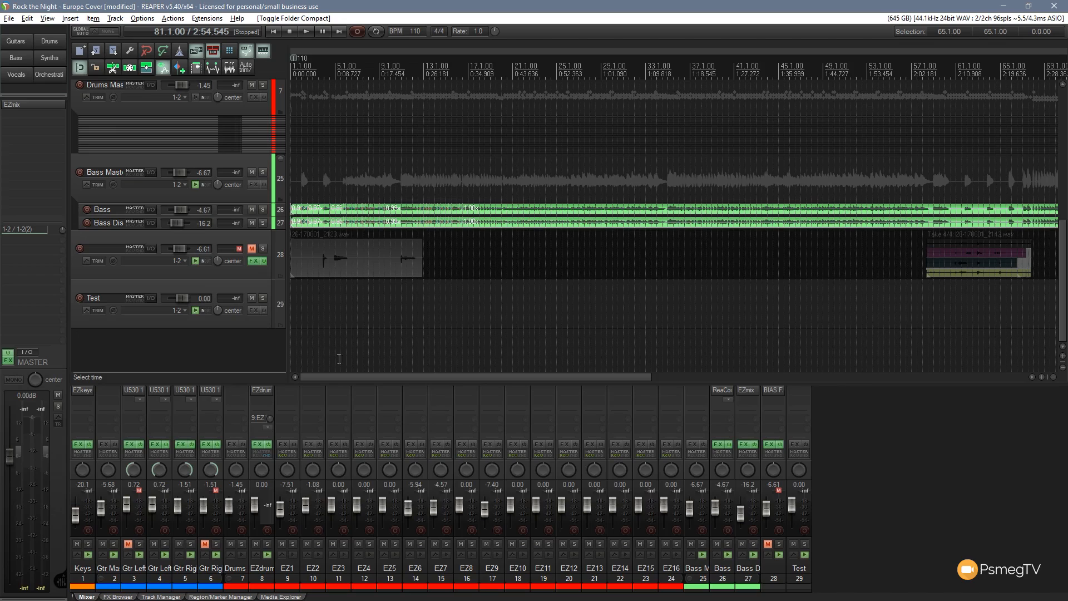
click(144, 348)
click(149, 315)
key(Delete)
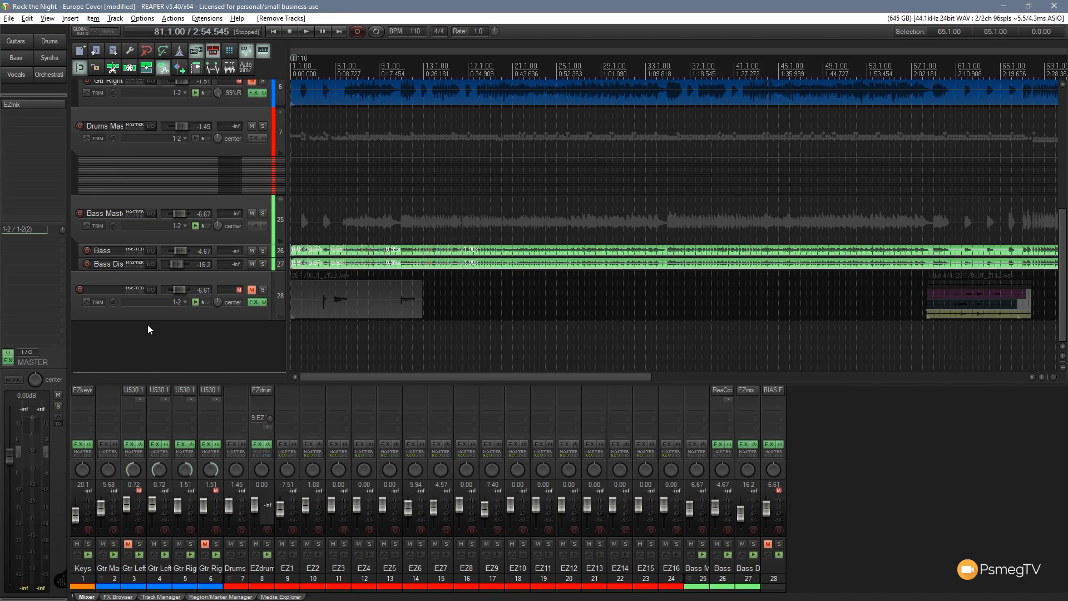
Add a new track below track 28 and name it Guitar.
double_click(148, 328)
double_click(107, 340)
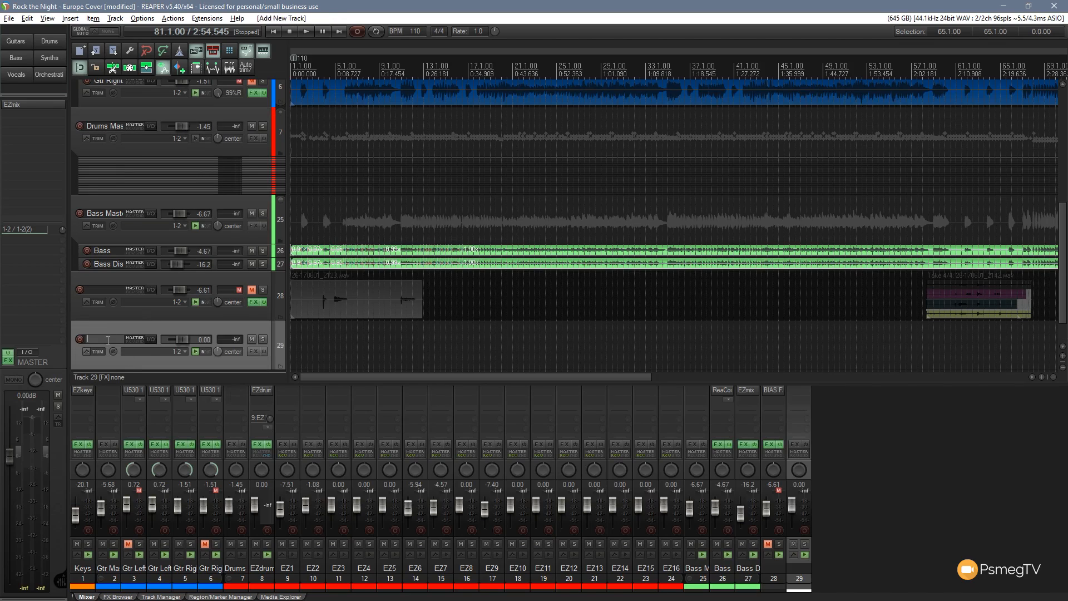
text(Guitar)
key(Return)
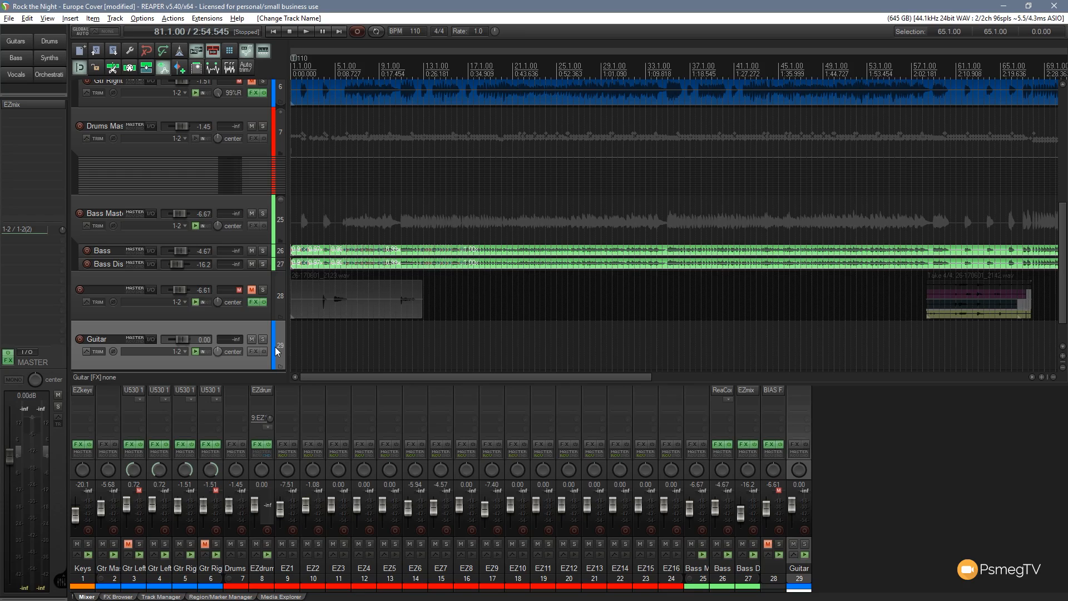
Rename the new Guitar track, number 29, as Vocals.
double_click(117, 336)
text(Vocals)
key(Return)
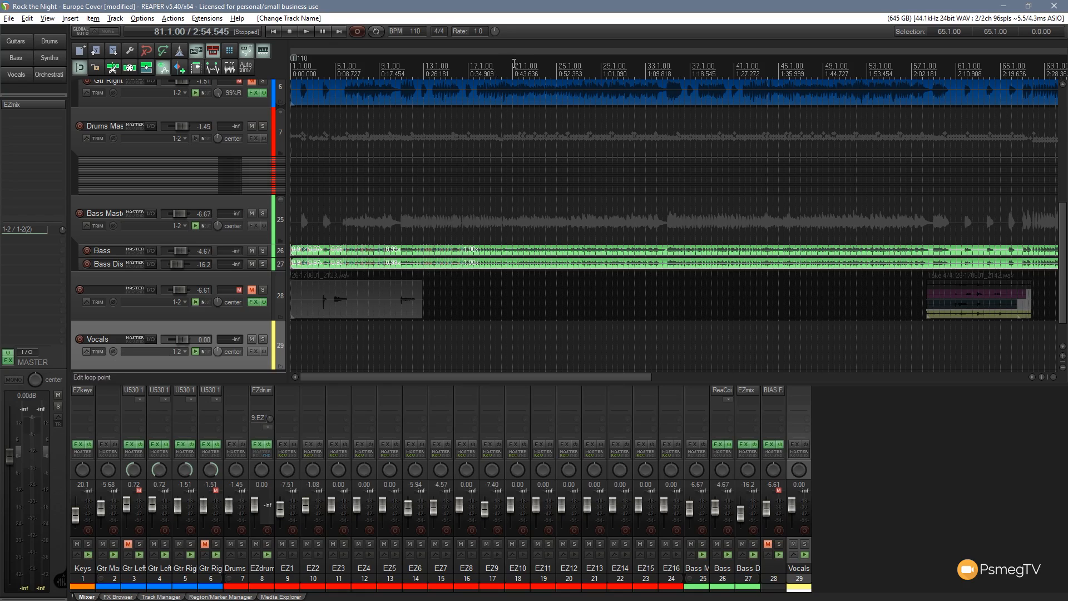
Create a region from 21.1.00 to 41.1.00 on the timeline and name it Chorus.
drag(512, 60, 733, 72)
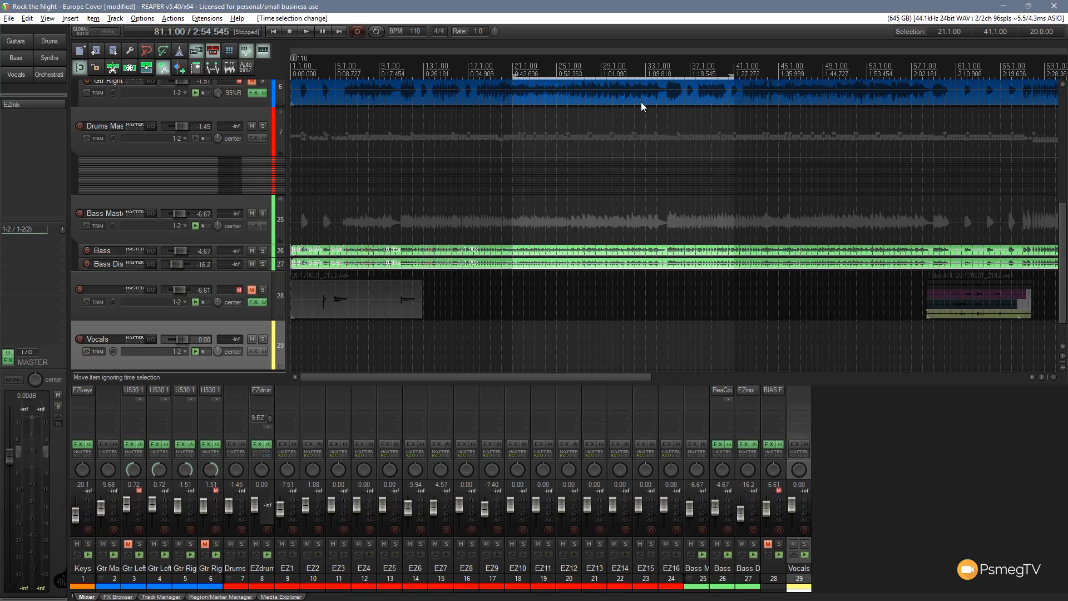
right_click(582, 75)
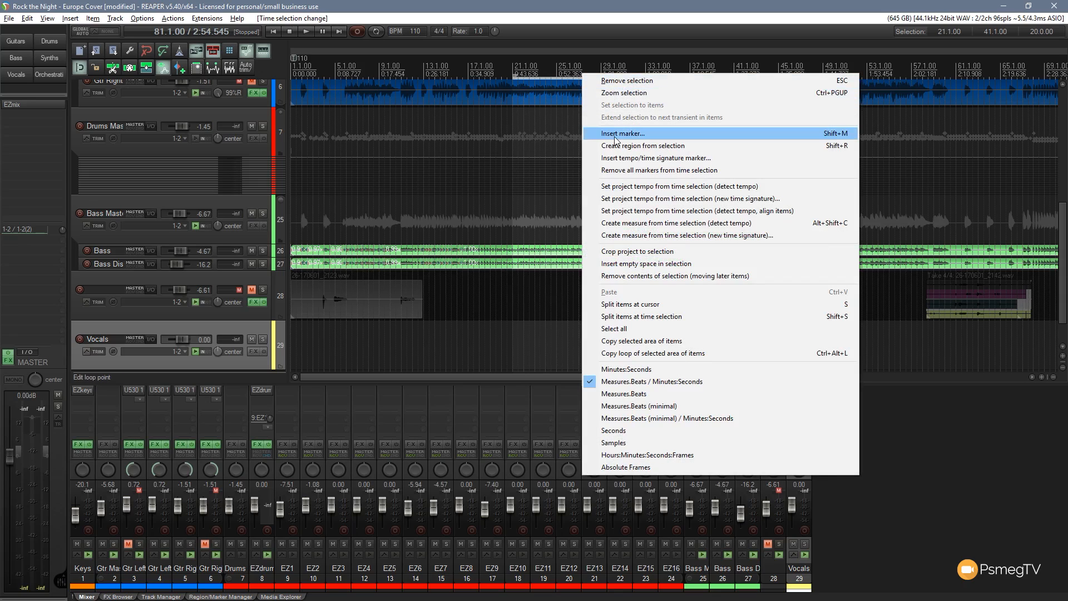
click(651, 145)
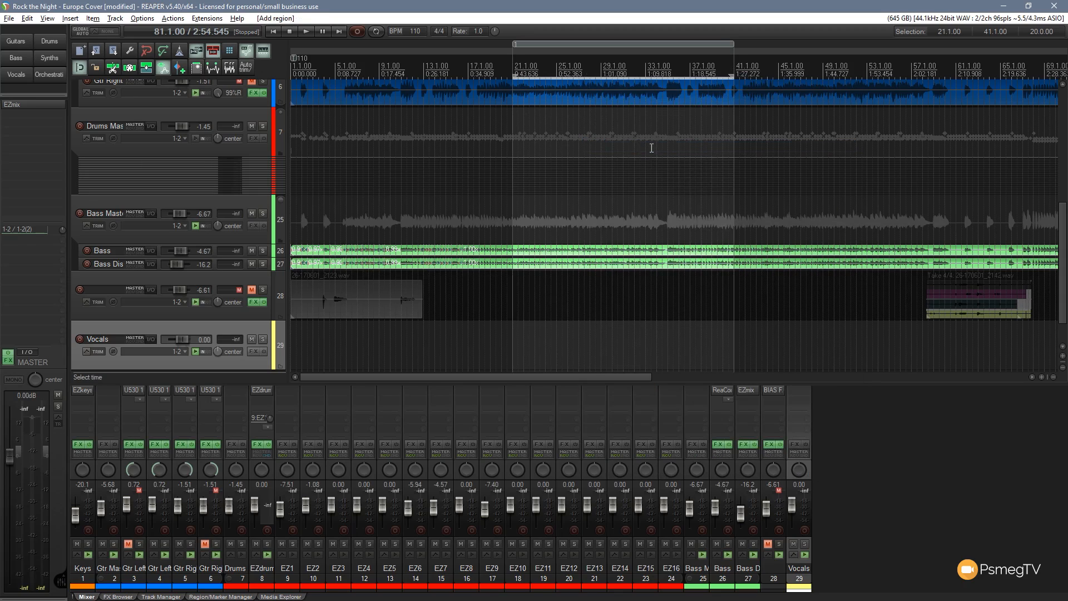
right_click(558, 45)
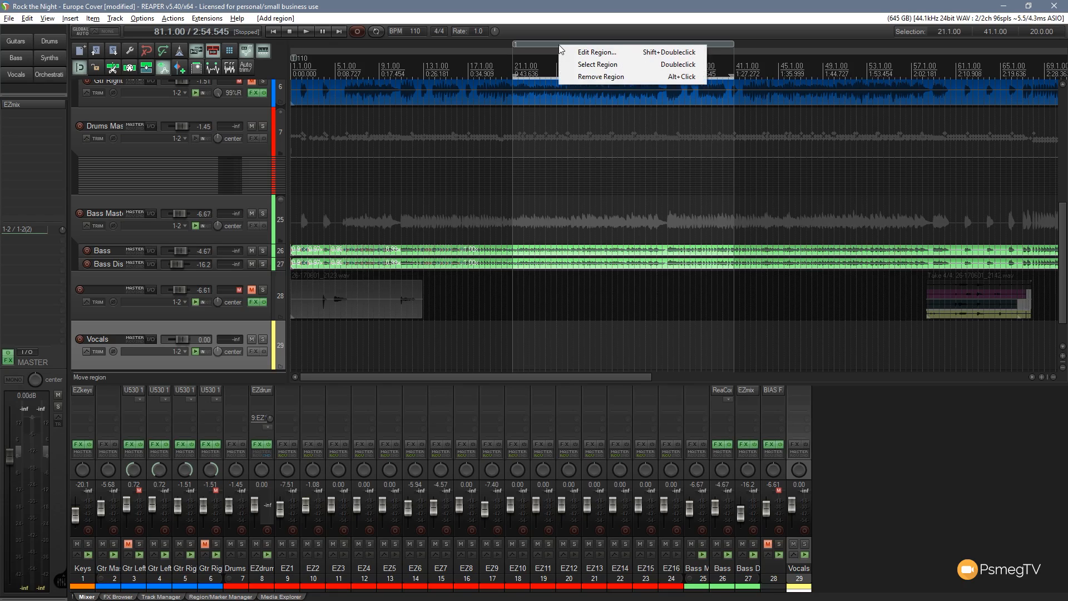
click(600, 53)
text(Chor)
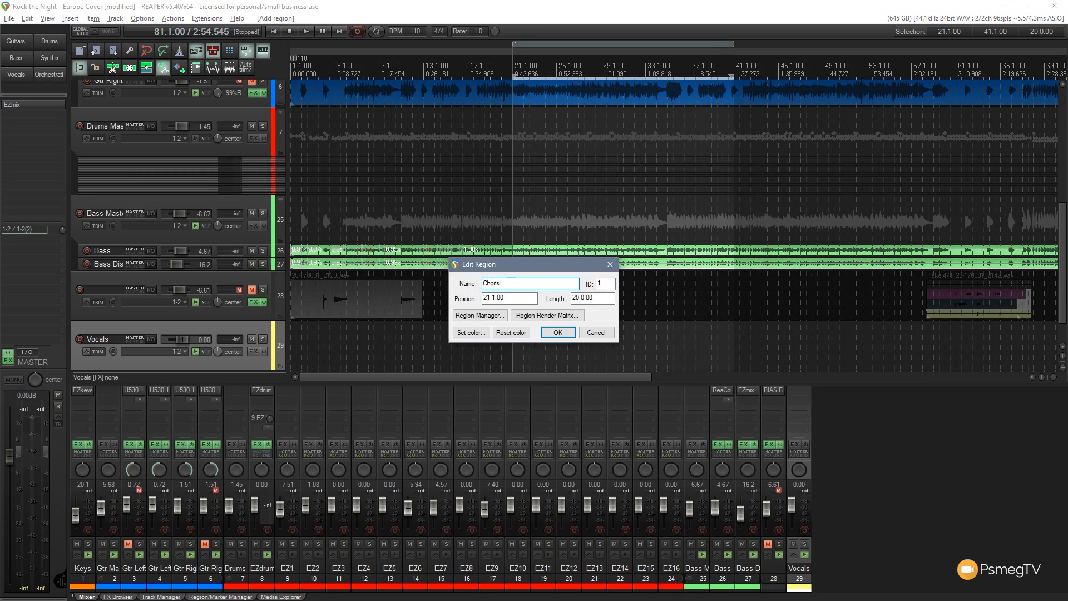
text(us)
click(557, 332)
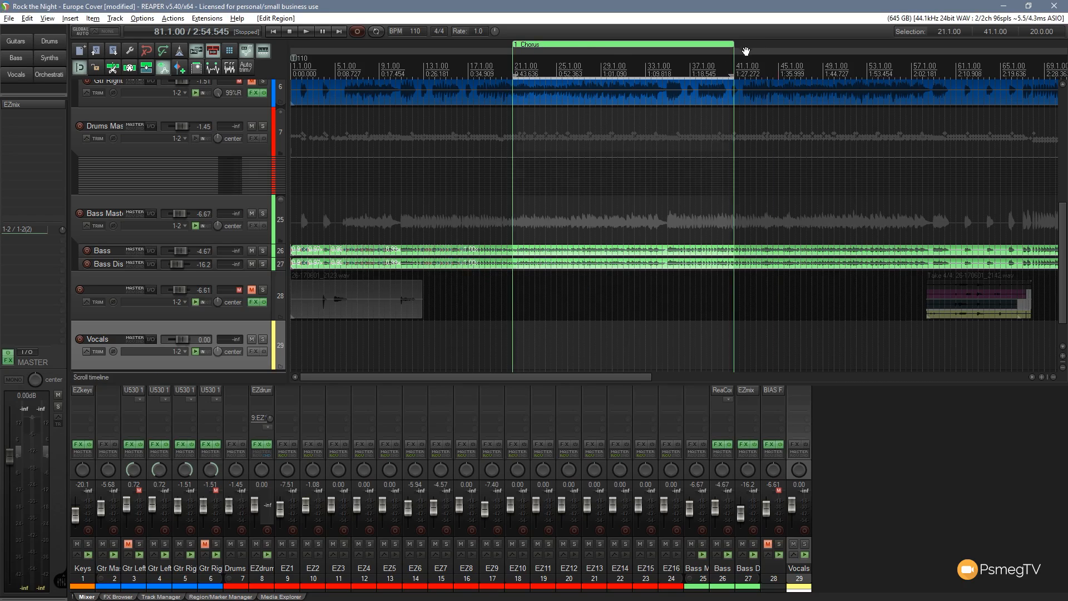
Create a second region from 45.1.00 to 57.1.00 on the timeline and name it Verse.
click(779, 69)
drag(779, 77, 908, 77)
right_click(908, 76)
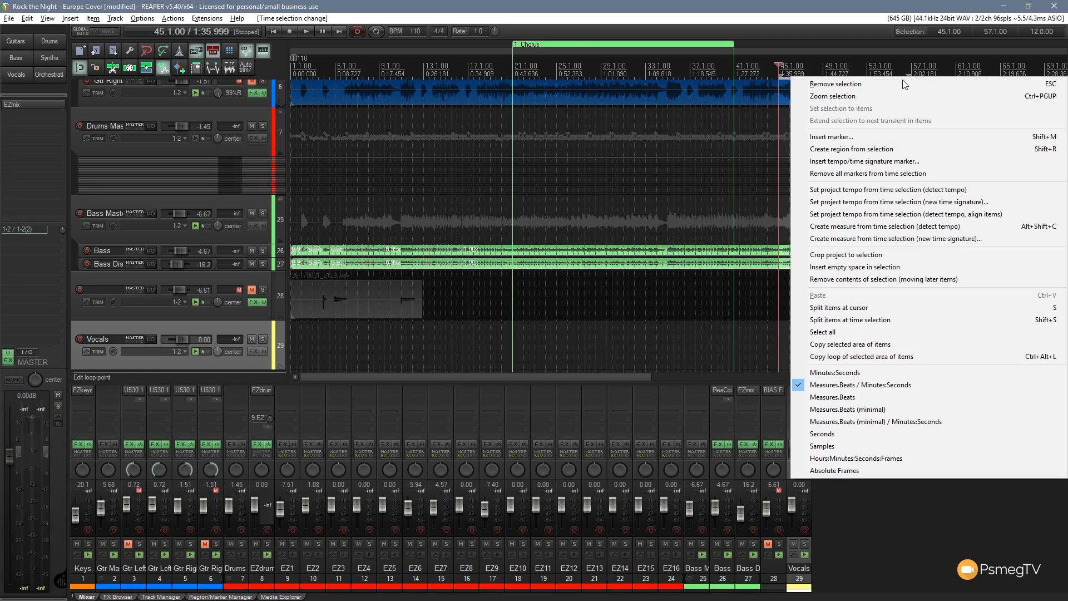
click(853, 150)
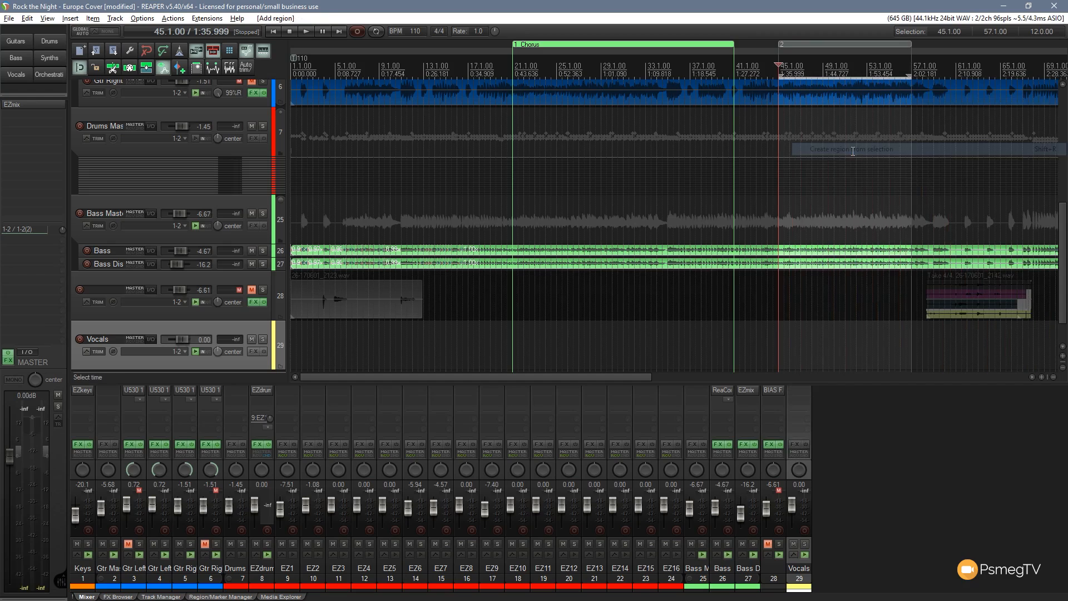
click(818, 46)
right_click(817, 45)
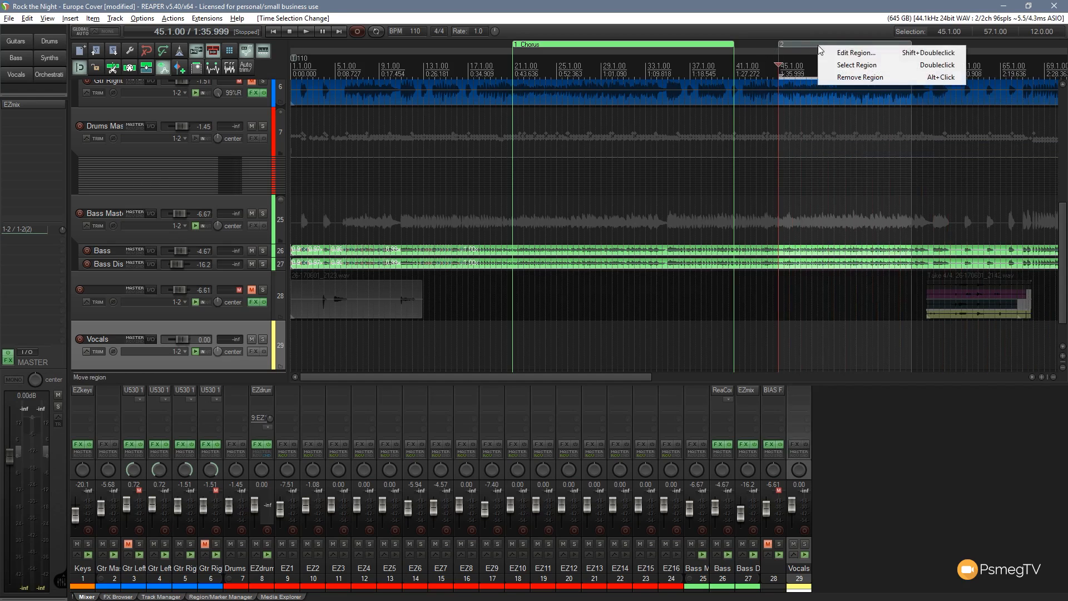
click(849, 66)
text(Verse)
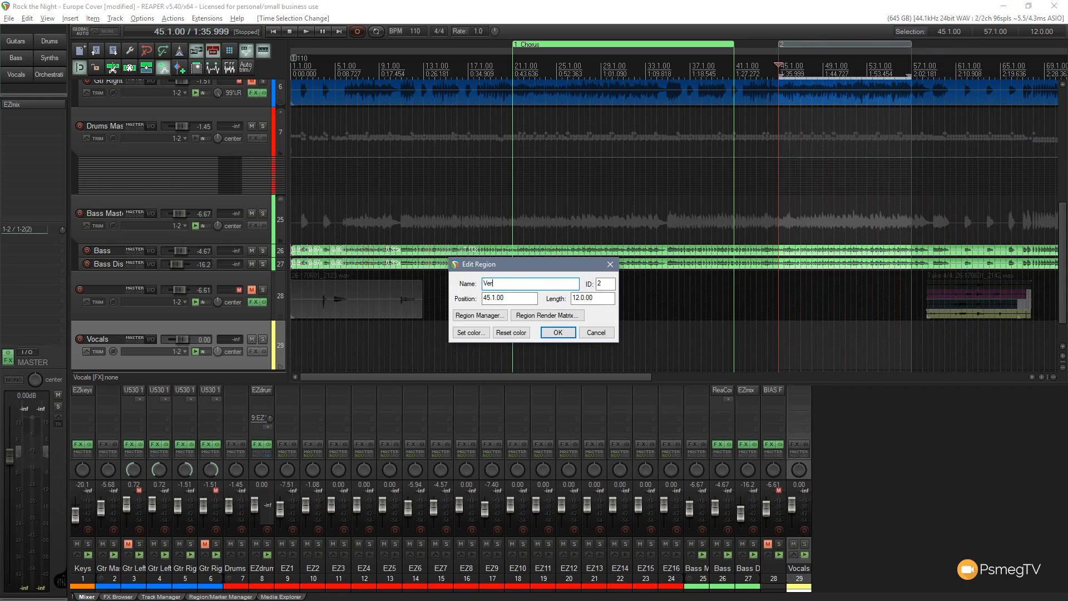
click(556, 332)
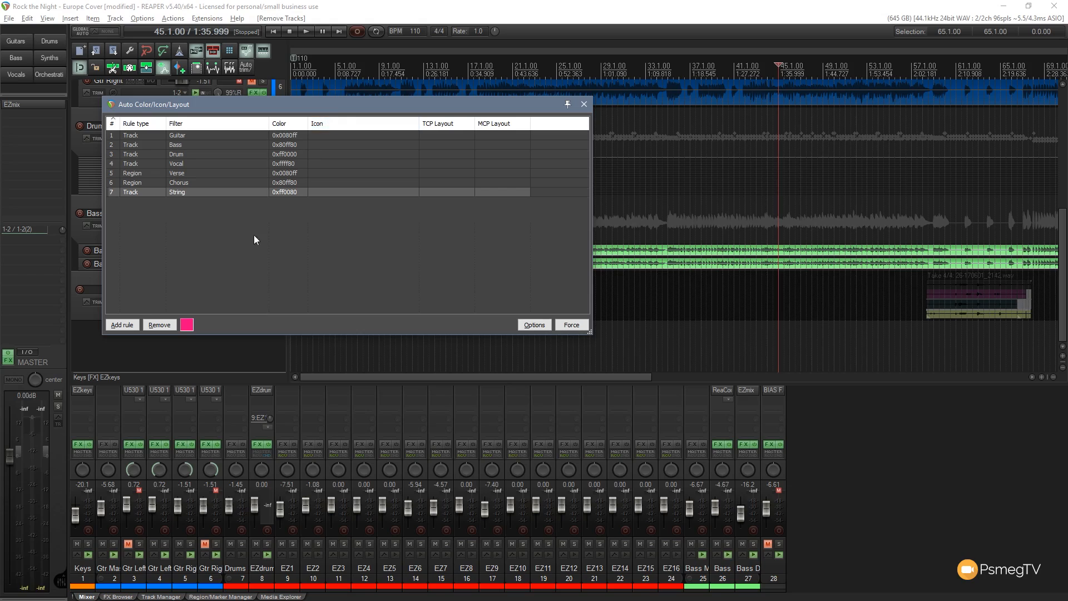
Add an auto-color rule with the rule type Marker and the filter Test.
click(114, 326)
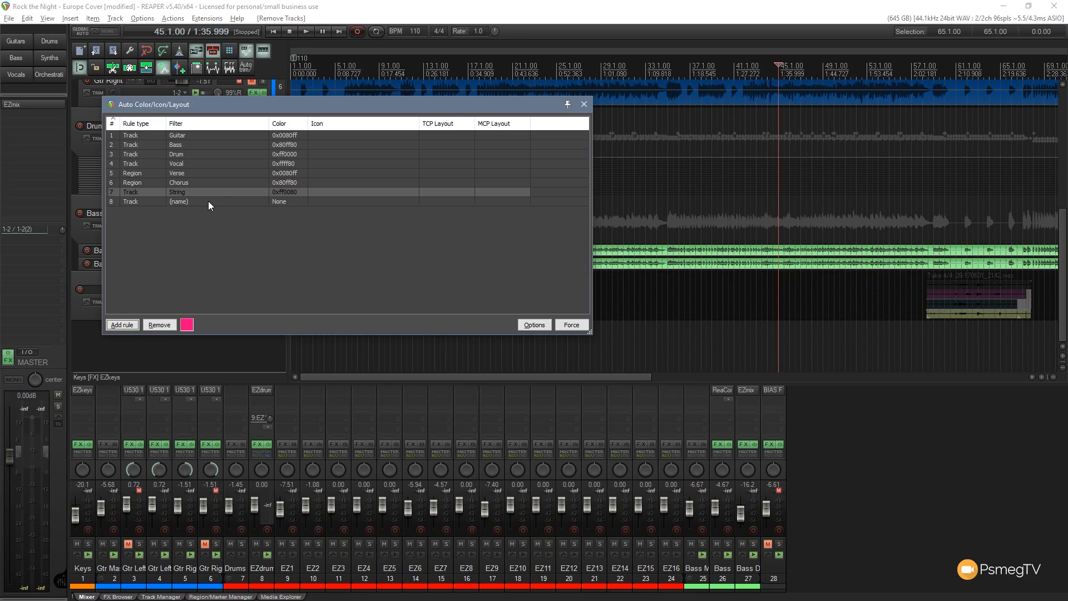
click(147, 203)
right_click(147, 205)
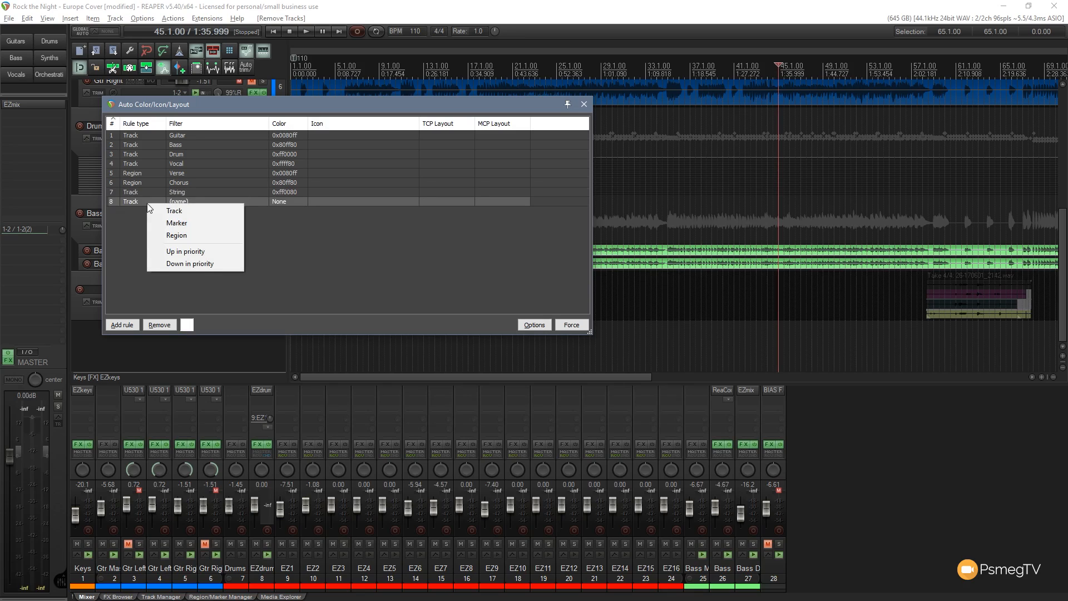
click(176, 225)
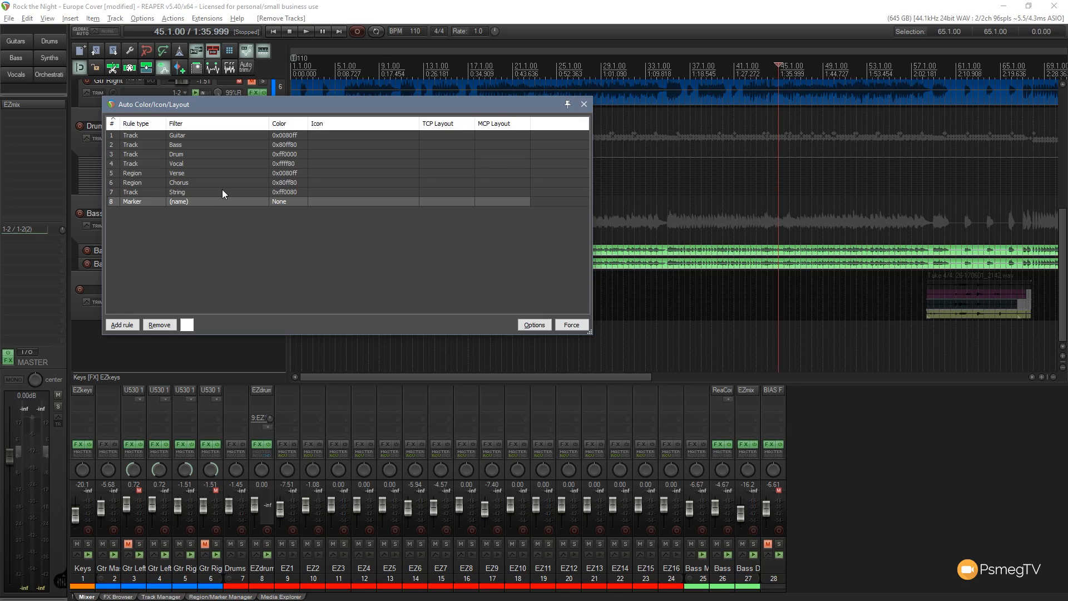
double_click(192, 201)
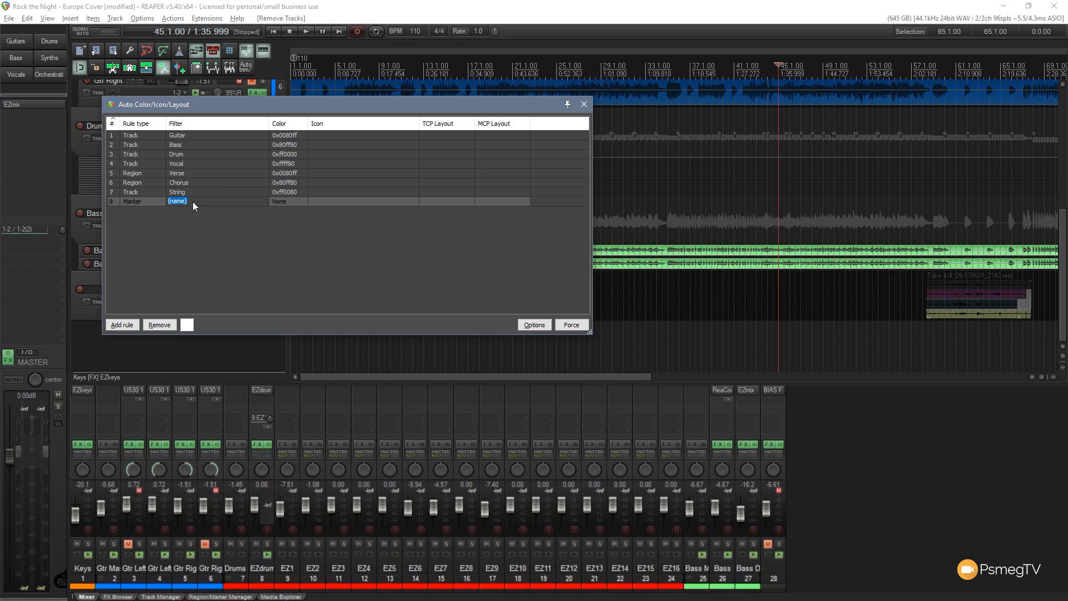
text(Test)
key(Return)
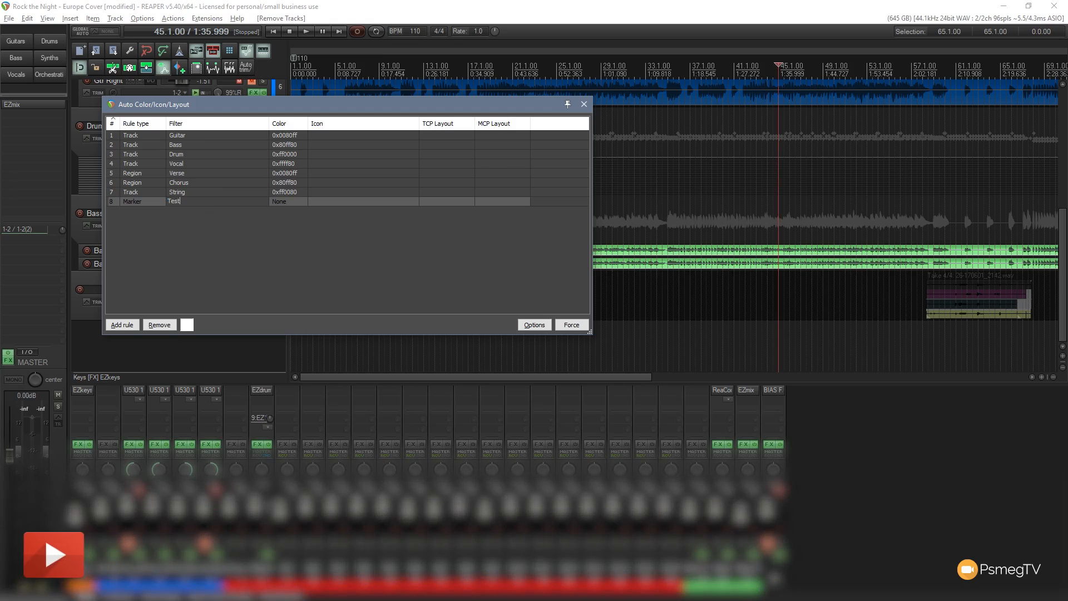
Set the Test marker rule's color to the light green basic colour (128, 255, 128).
click(283, 203)
right_click(284, 203)
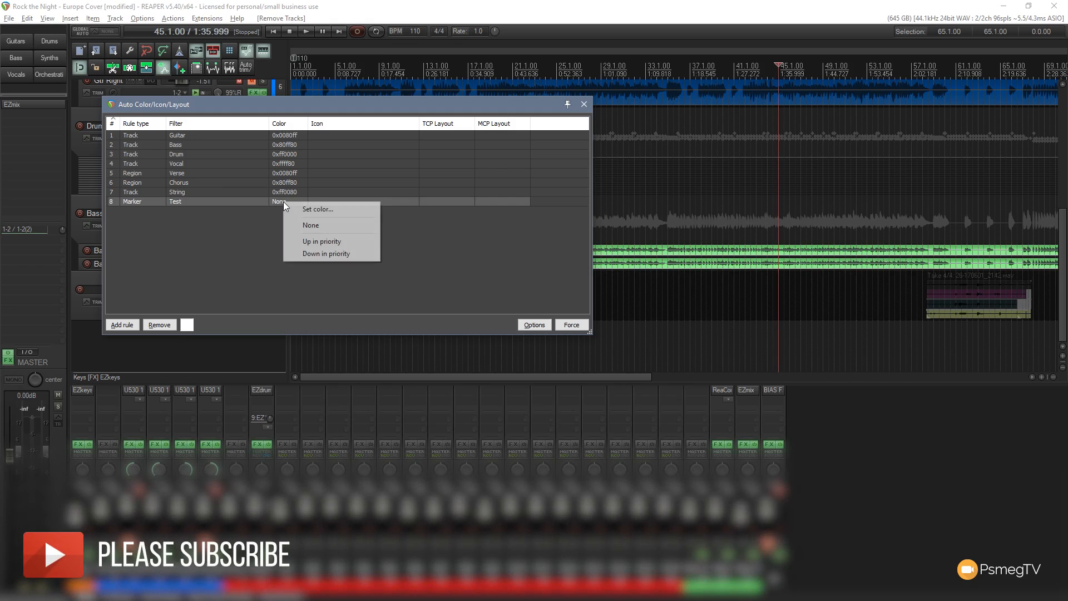
click(318, 209)
drag(181, 124, 240, 101)
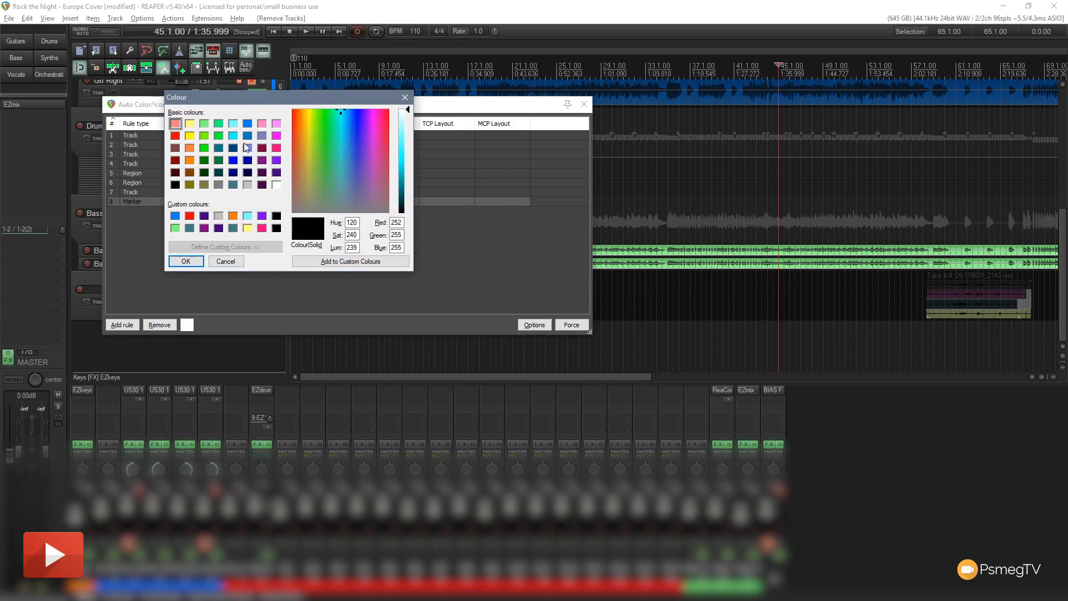
drag(268, 99, 416, 103)
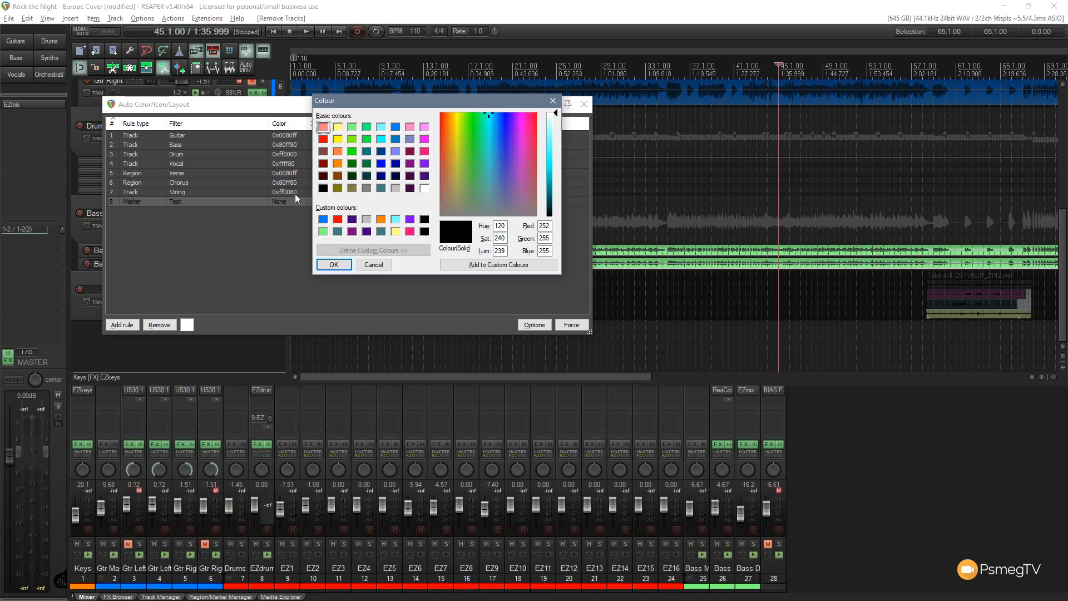
click(352, 127)
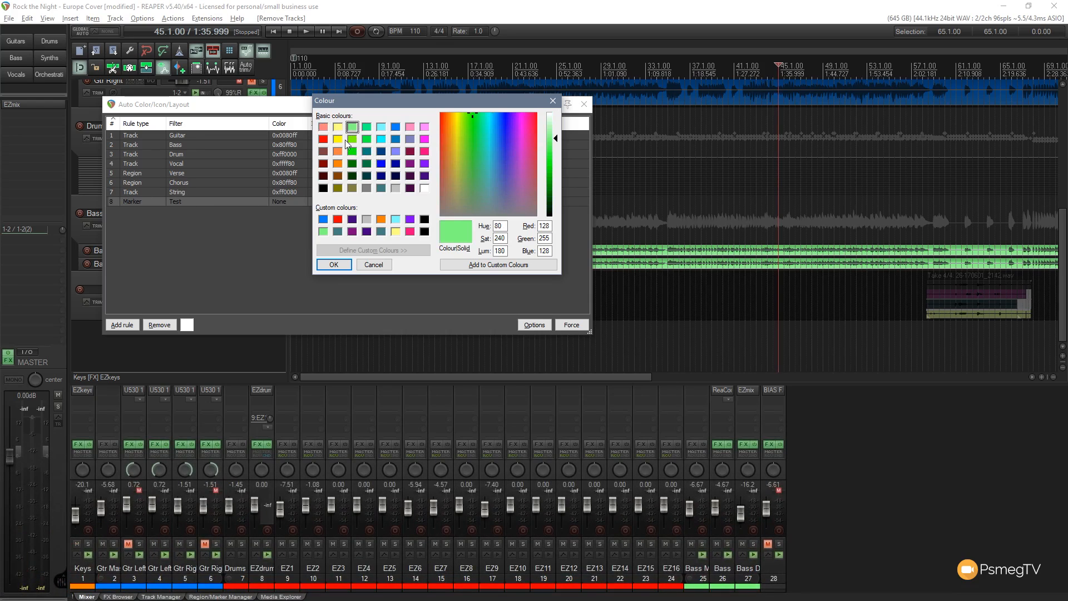
click(333, 264)
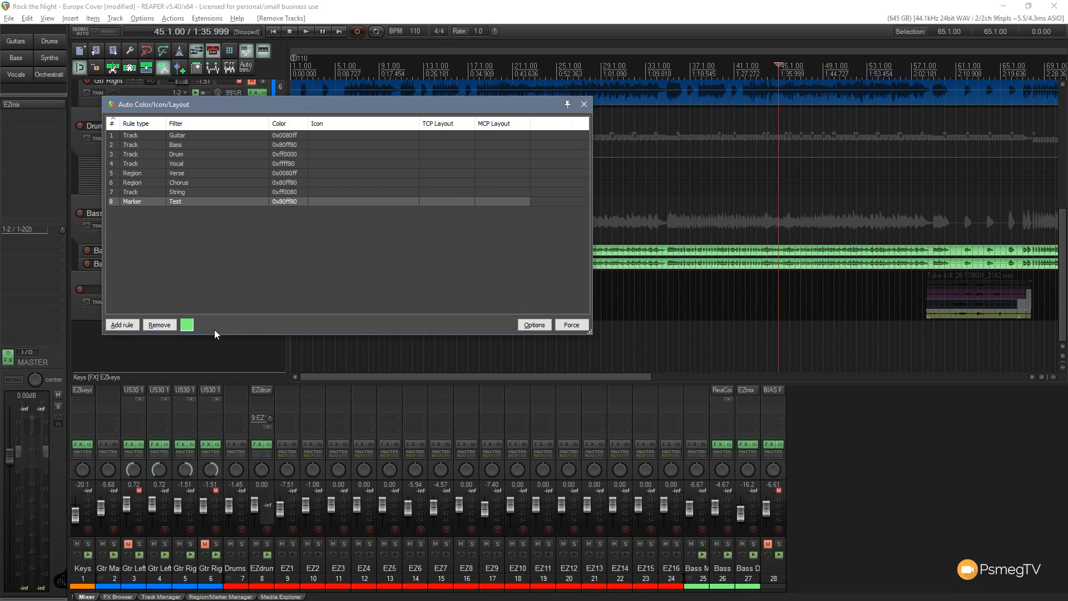
Insert a marker named Test at position 24.3.00 on the timeline.
drag(508, 108, 0, 167)
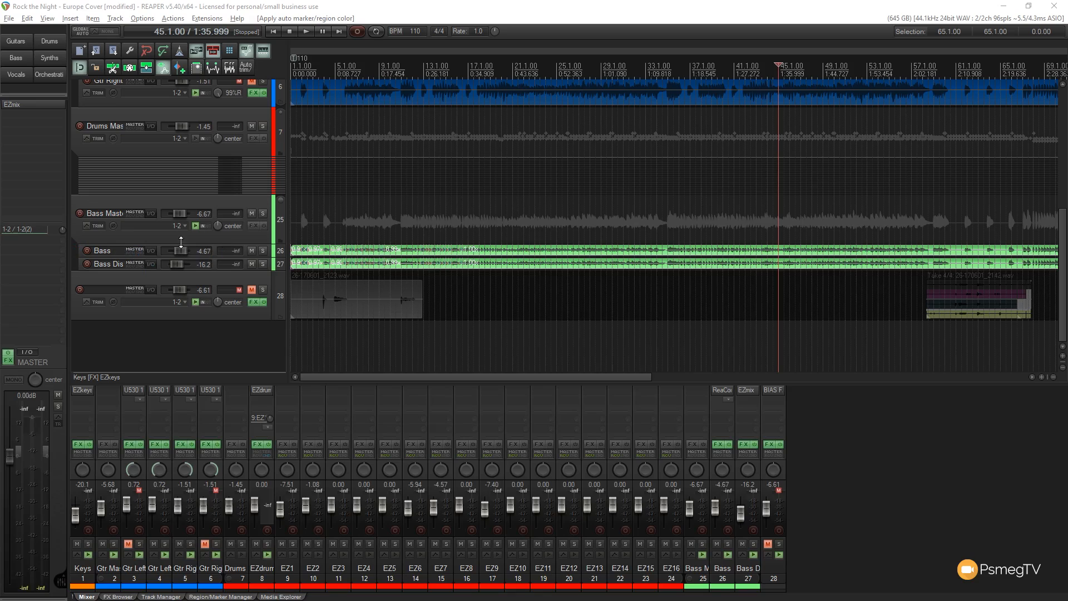
click(551, 66)
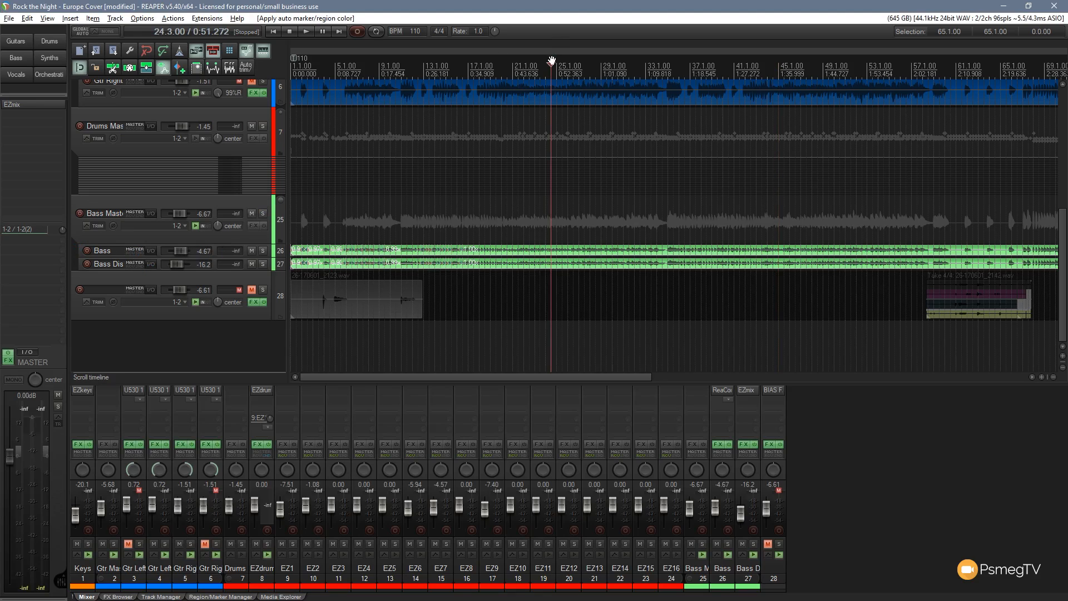
right_click(551, 66)
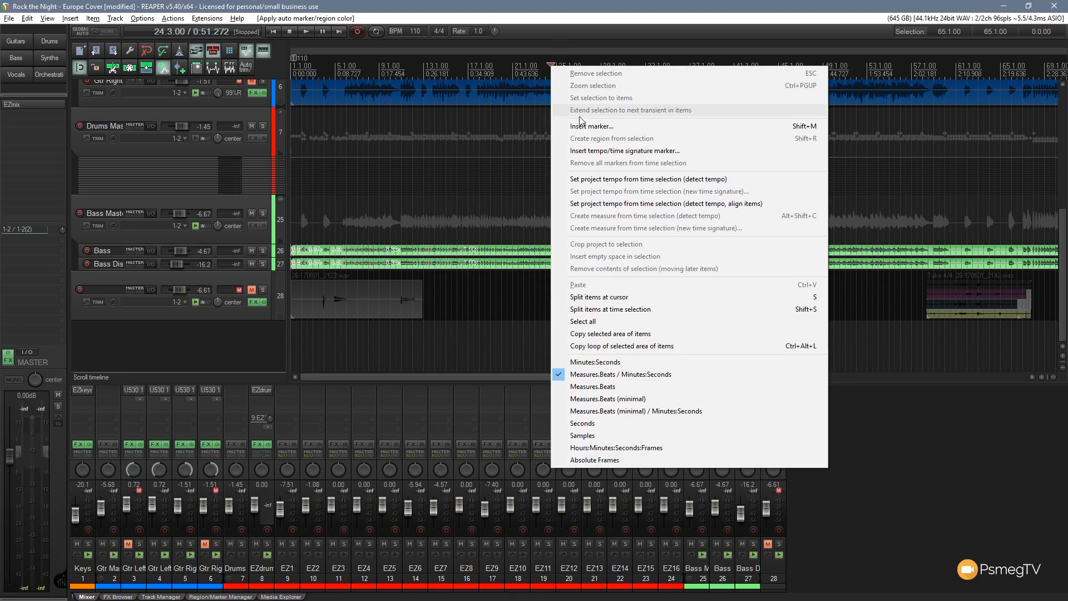
click(580, 125)
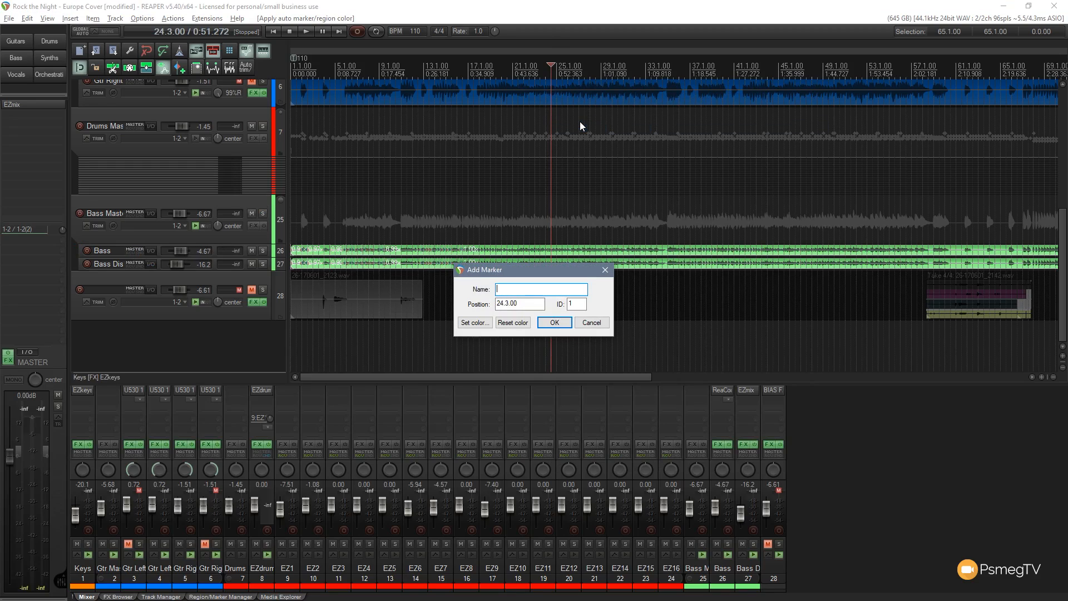
text(Test)
click(554, 323)
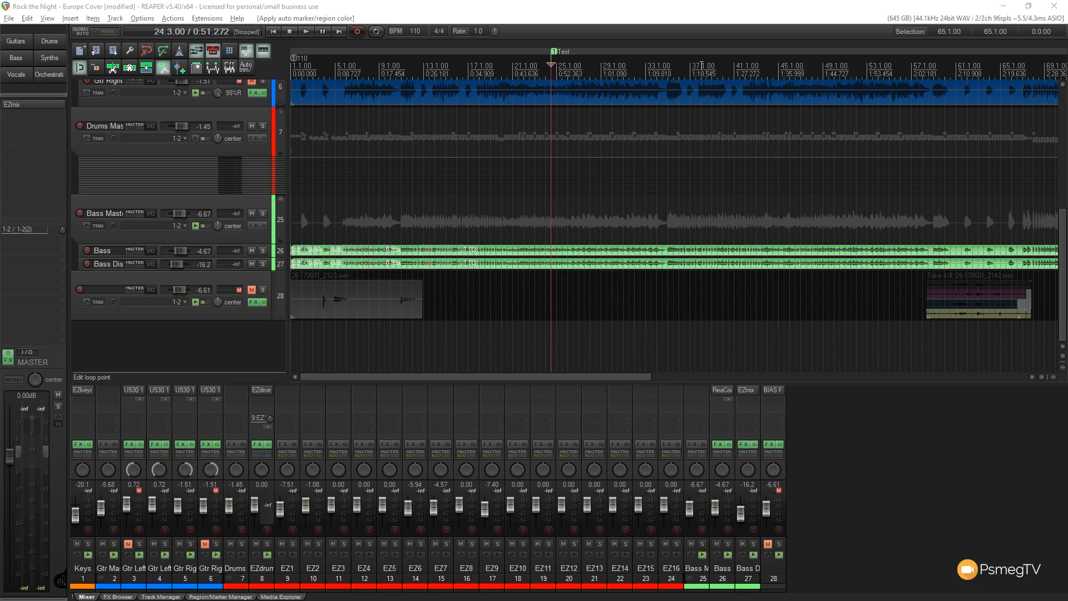
Add an auto-color rule with the rule type Track and the filter Backing Vocals.
drag(0, 267, 672, 93)
click(349, 314)
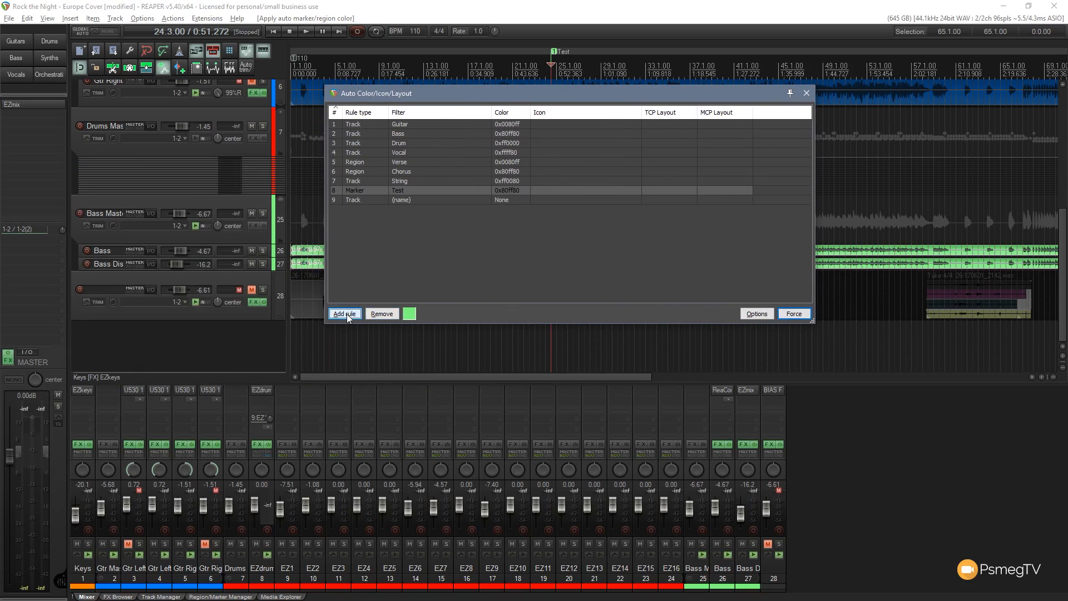
double_click(420, 199)
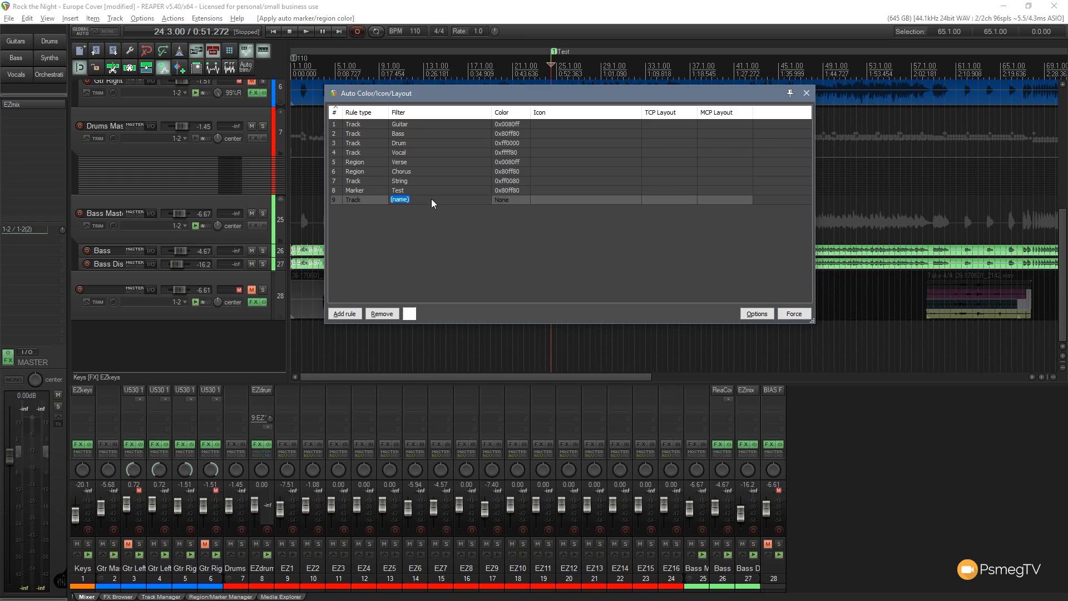
text(Backing Vocals)
Set the Backing Vocals rule's color to the olive basic colour (128, 128, 64) and force the auto-color rules.
click(505, 202)
click(505, 202)
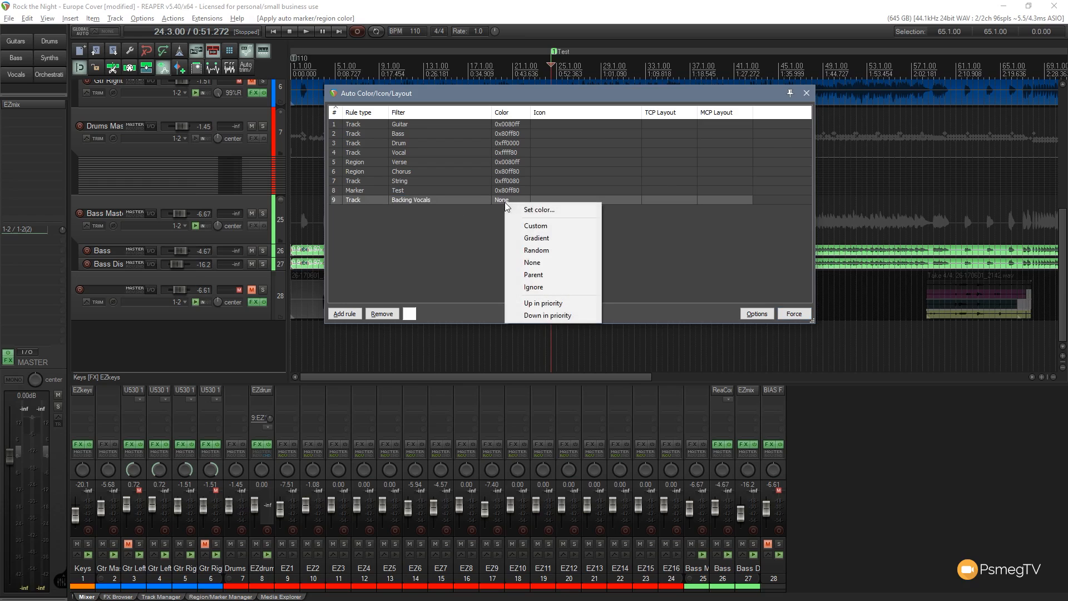
click(540, 211)
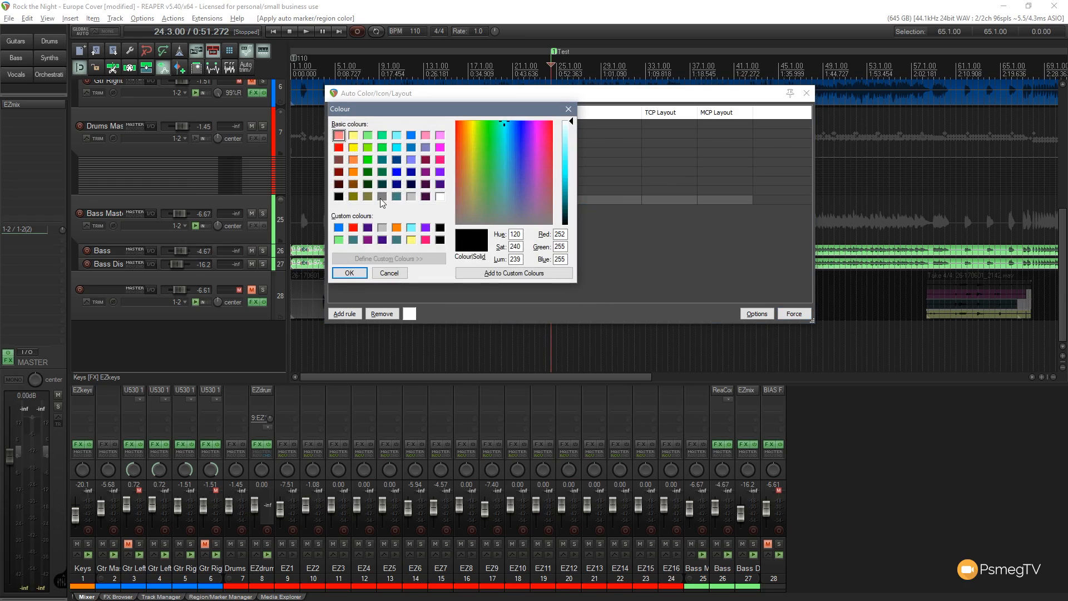
click(367, 197)
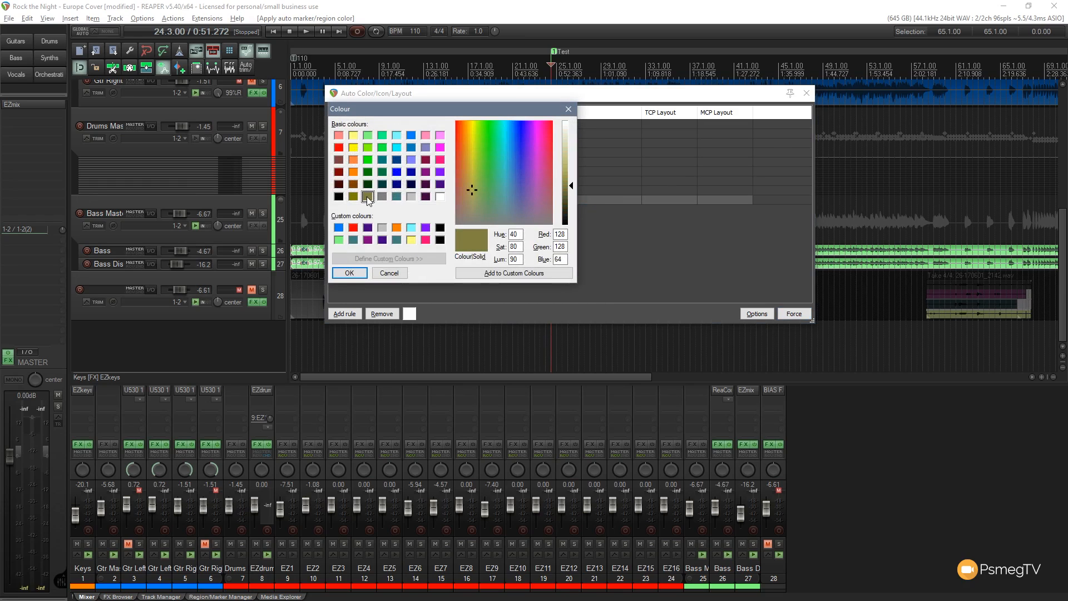
click(346, 273)
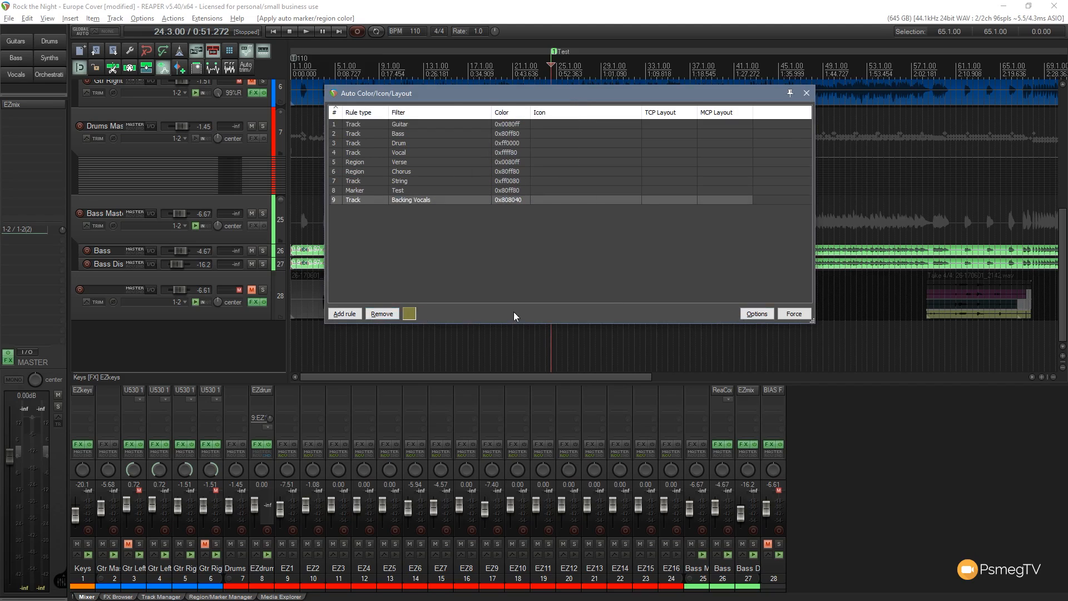
click(792, 314)
drag(694, 94, 641, 173)
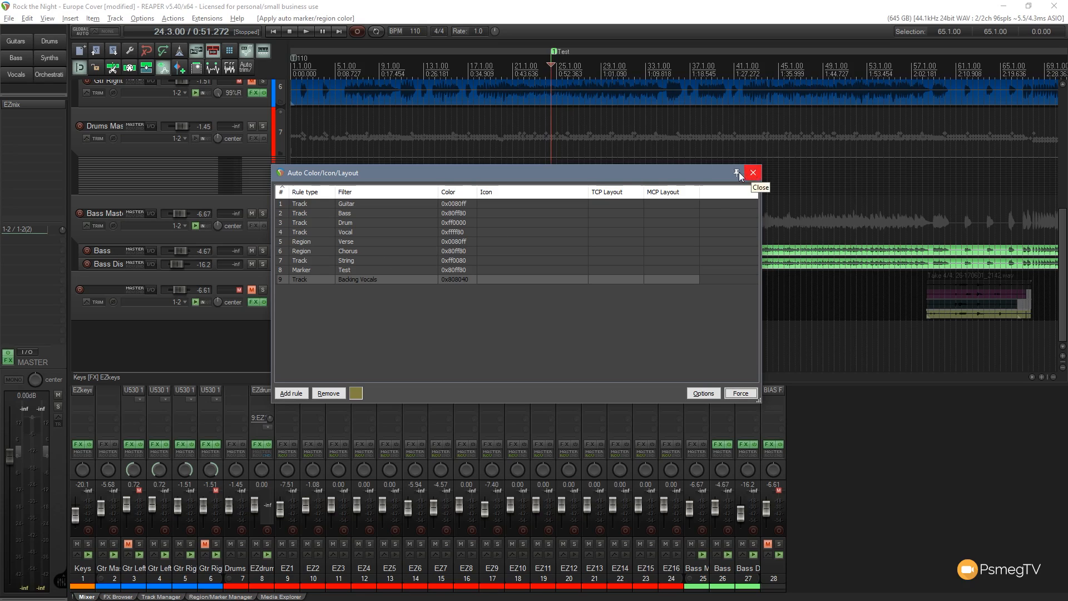
drag(681, 173, 443, 169)
click(515, 170)
Add a new track below the last track and name it Vocals.
double_click(154, 340)
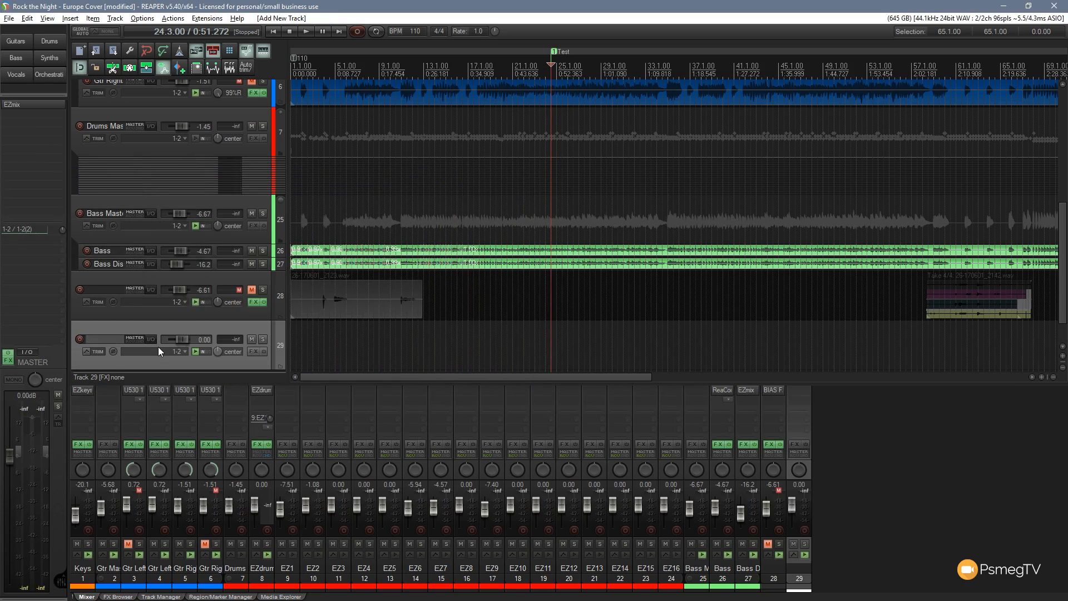
text(Vocals)
key(Return)
Rename the Vocals track to Backing Vocals.
double_click(112, 341)
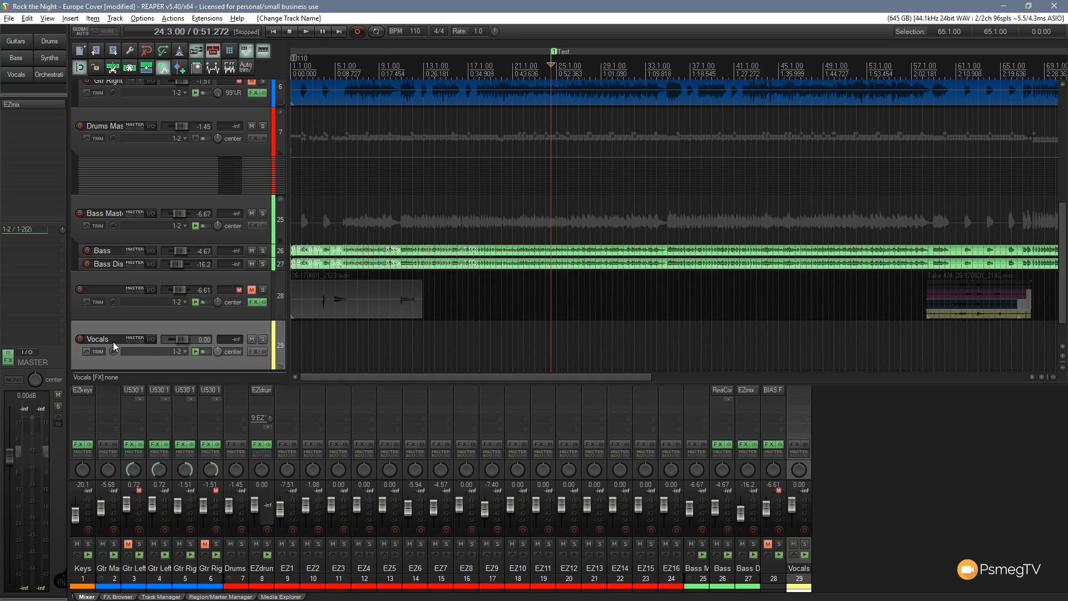
key(Return)
text(BackingVocal)
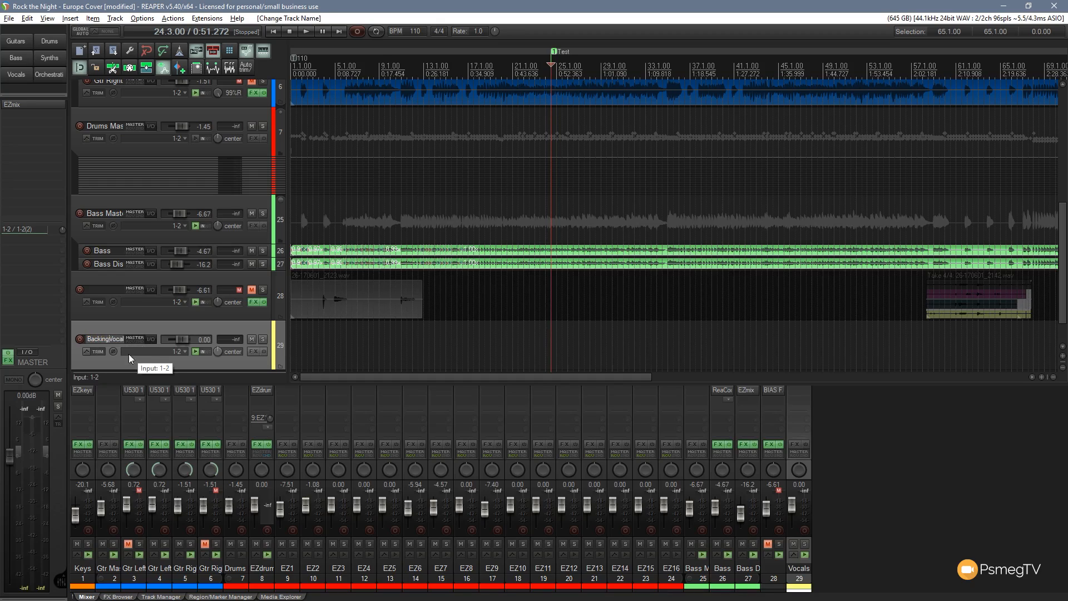
key(Return)
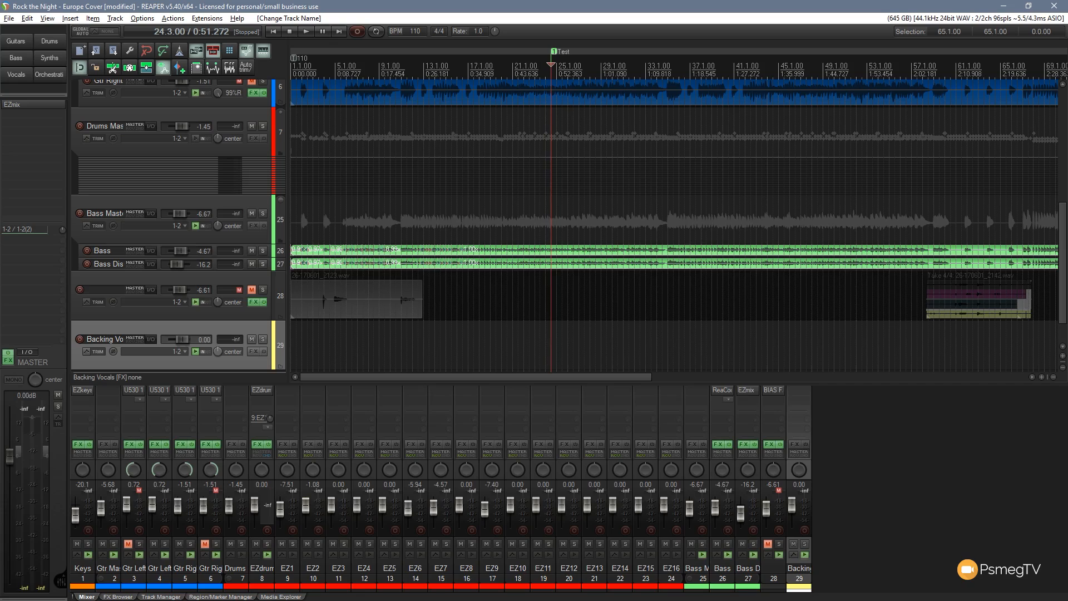
Raise the Backing Vocals rule in priority until it sits directly above the Vocal rule, and force the auto-color rules.
drag(0, 187, 573, 112)
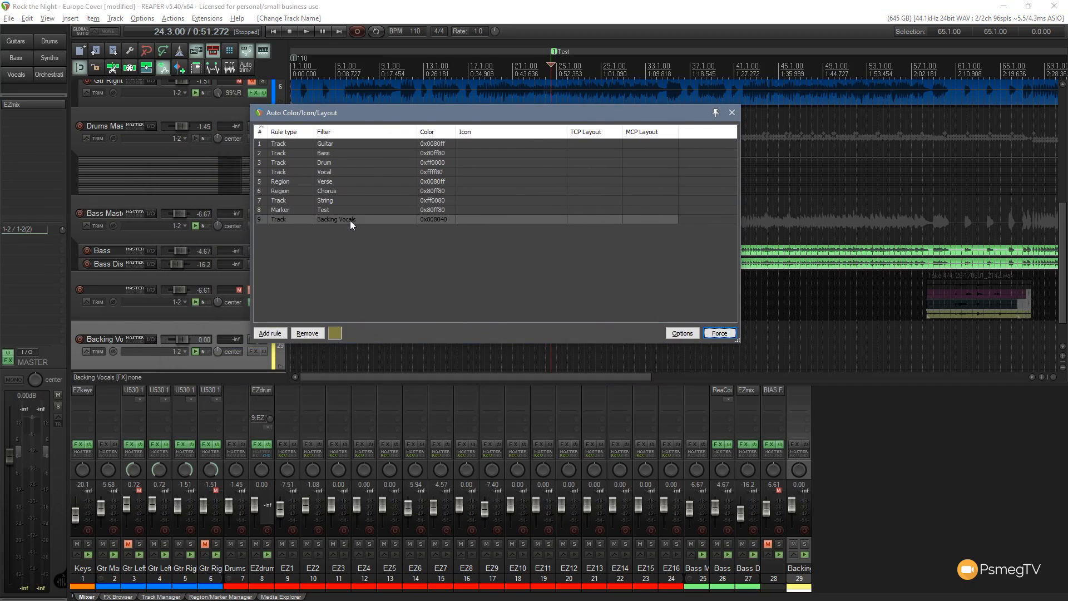
right_click(329, 219)
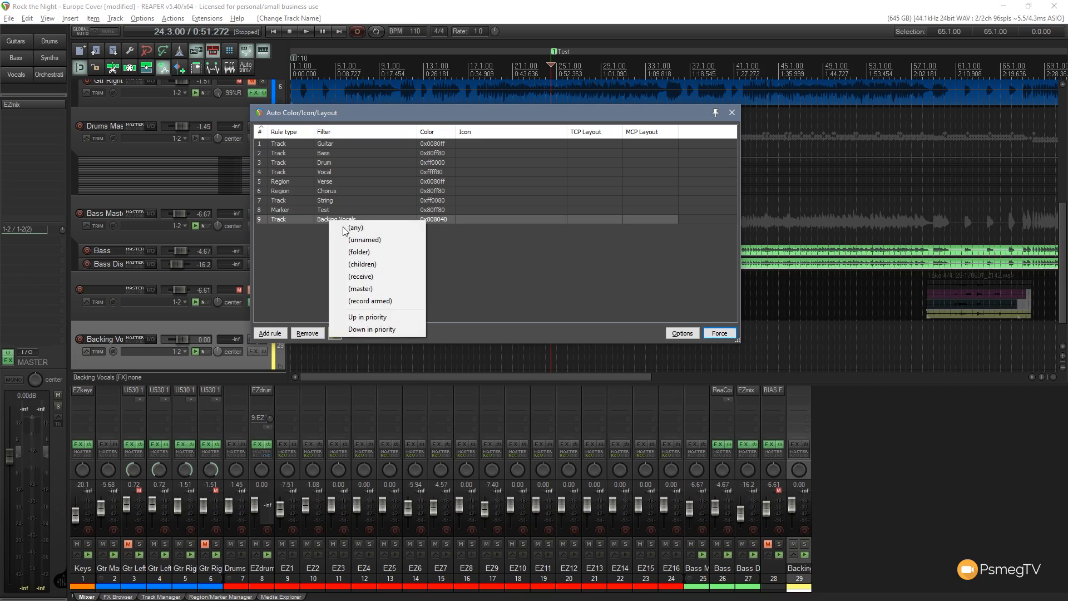
click(304, 263)
right_click(282, 223)
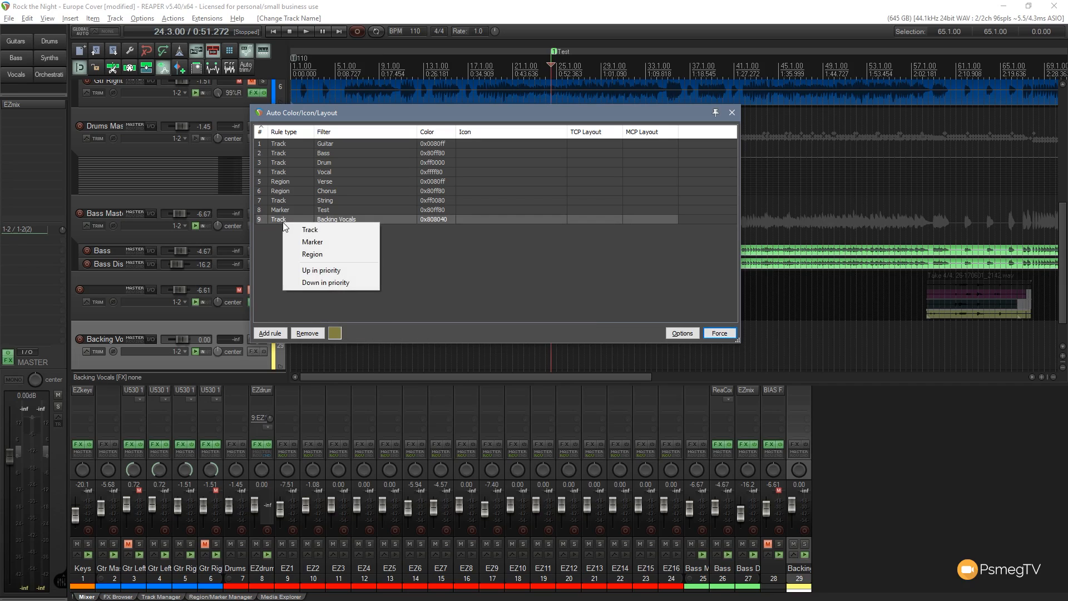
click(308, 271)
click(308, 271)
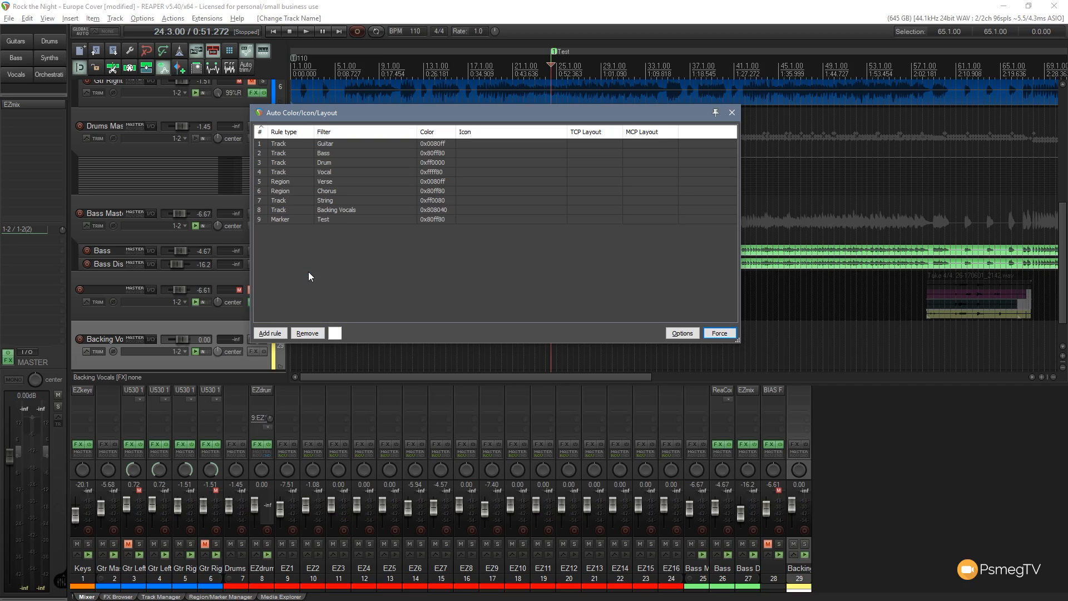
click(290, 210)
right_click(290, 210)
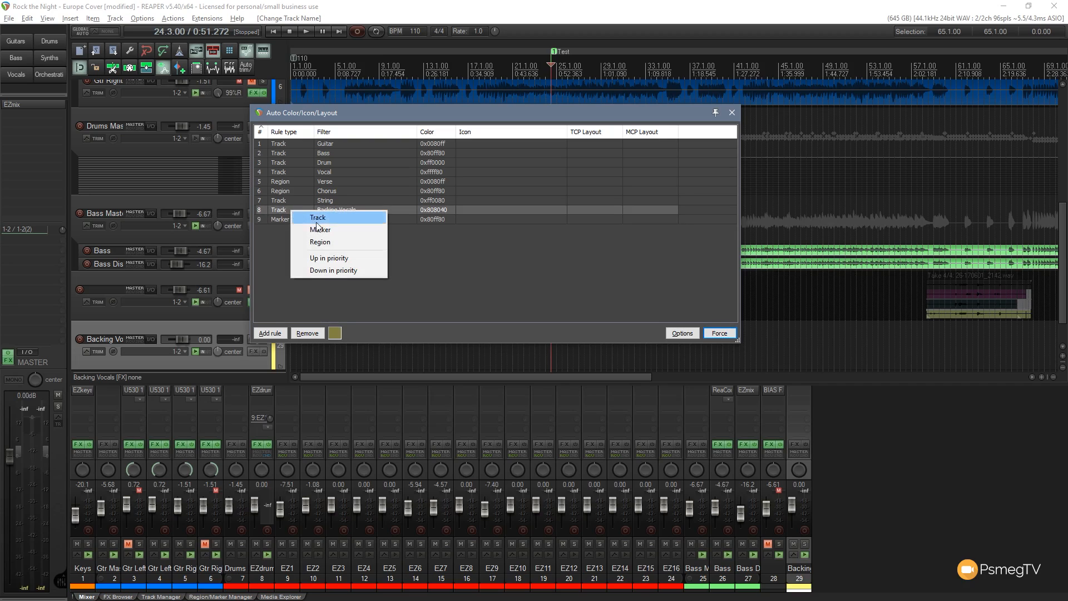
click(333, 257)
right_click(299, 201)
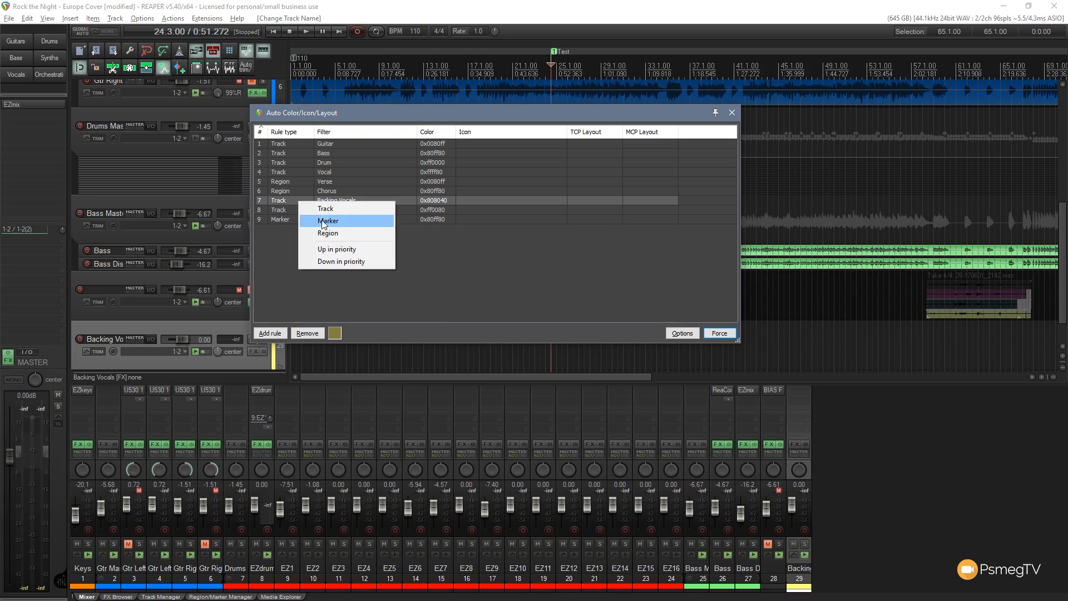
click(330, 251)
right_click(300, 193)
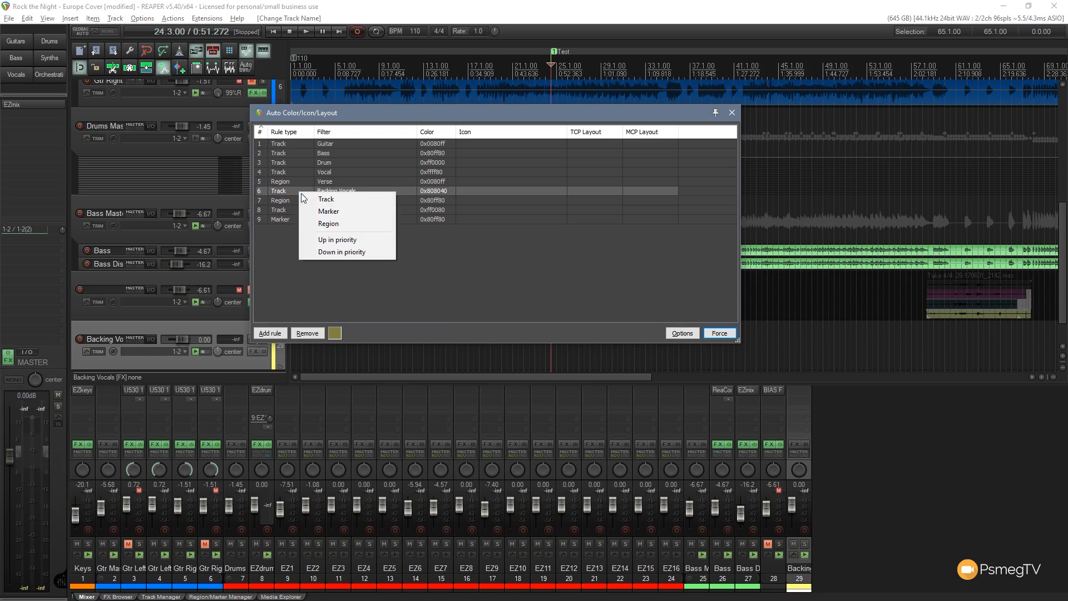
click(332, 239)
right_click(296, 182)
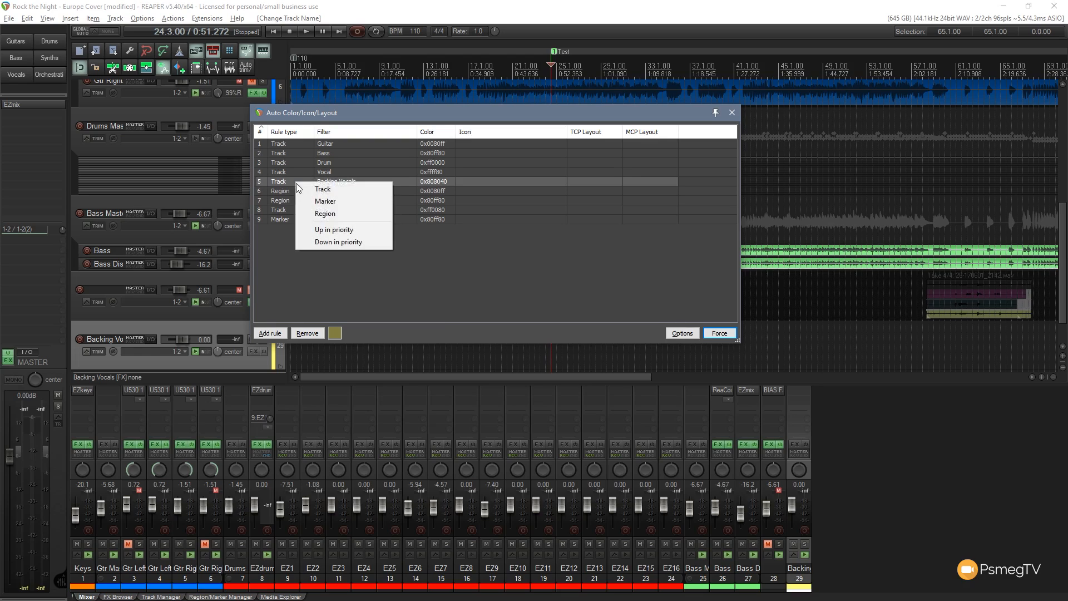
click(324, 230)
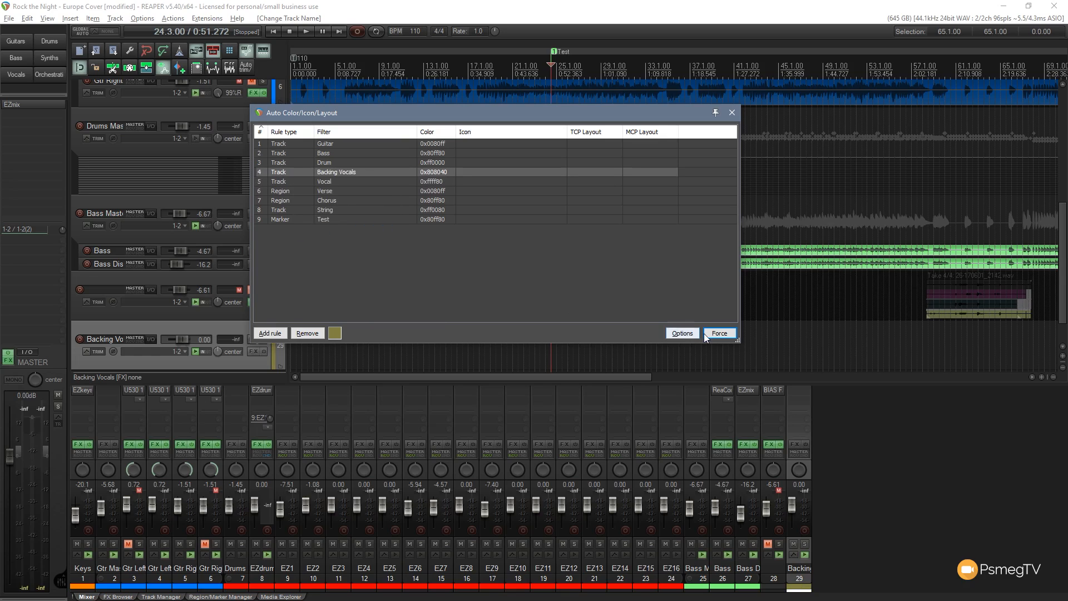
click(717, 333)
drag(497, 113, 656, 75)
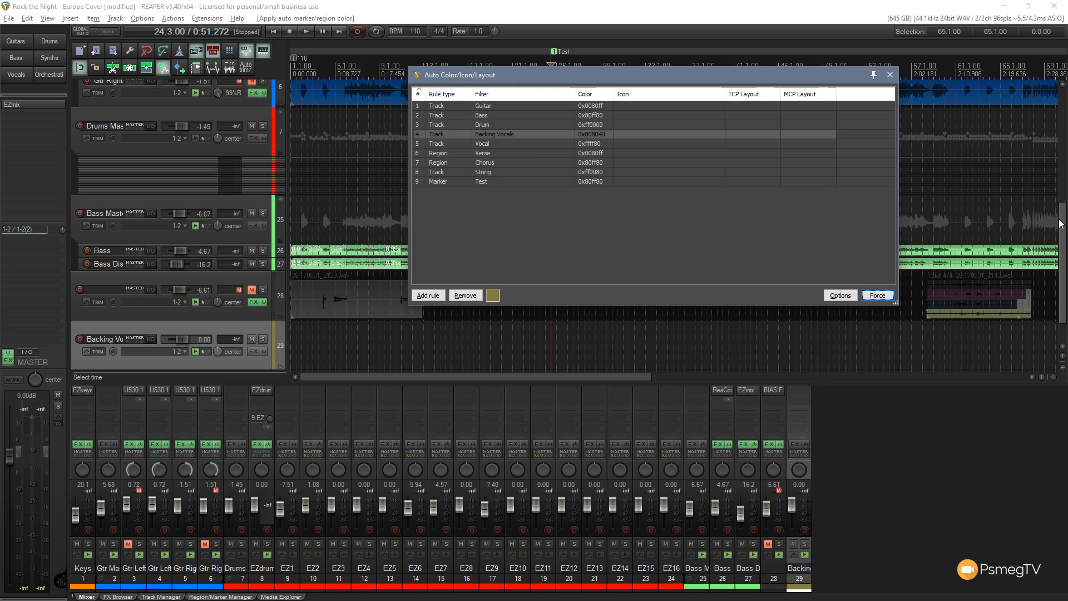
Lower the Backing Vocals rule by one priority level so that it sits below the Vocal rule.
mouse_move(1063, 225)
mouse_down()
mouse_move(1065, 105)
mouse_move(1064, 237)
mouse_up()
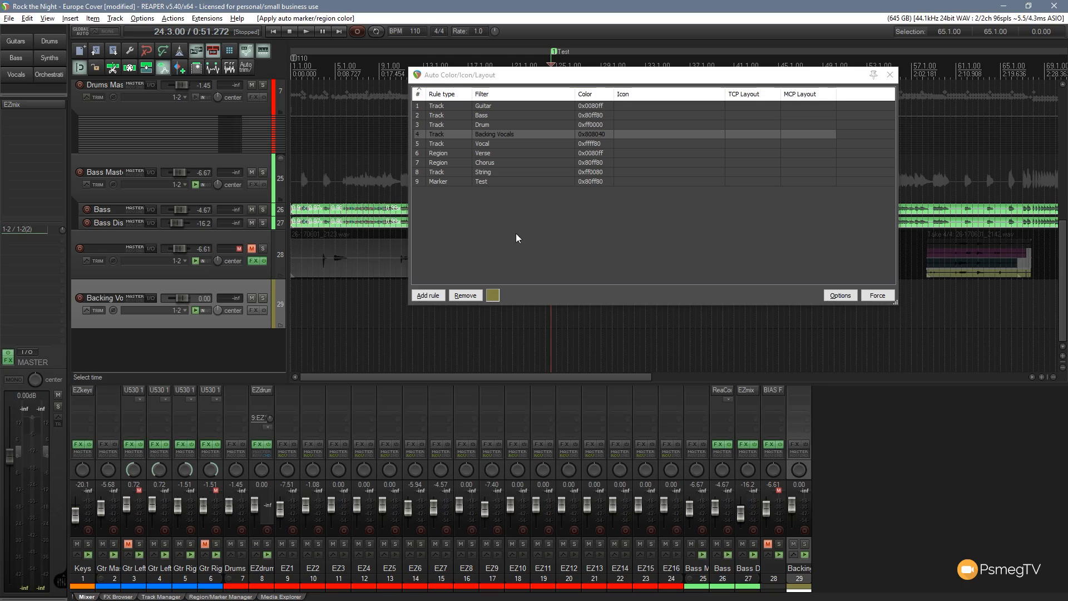
click(449, 131)
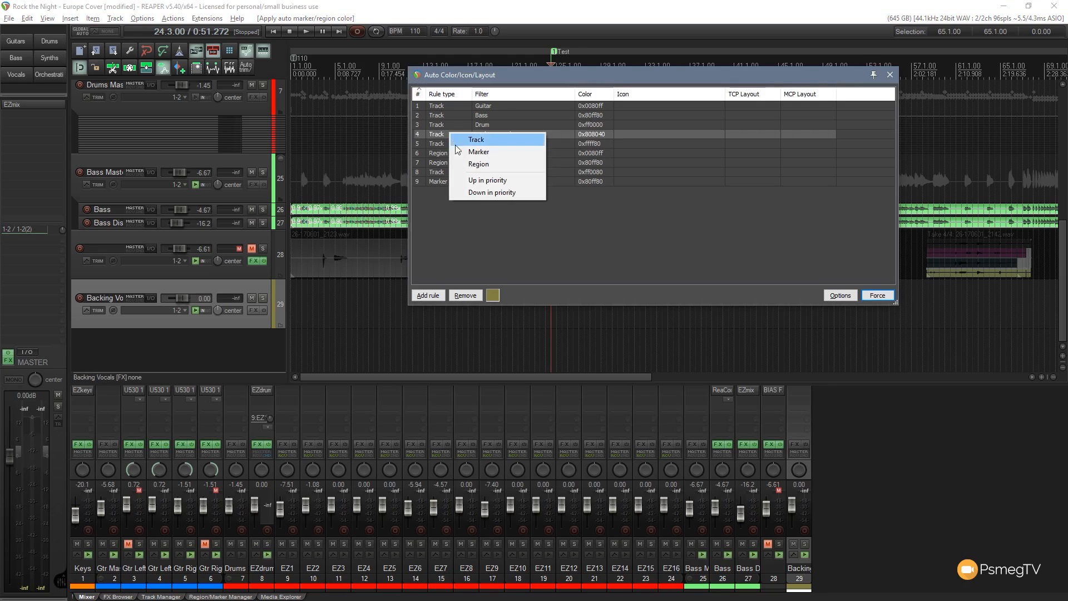
click(476, 192)
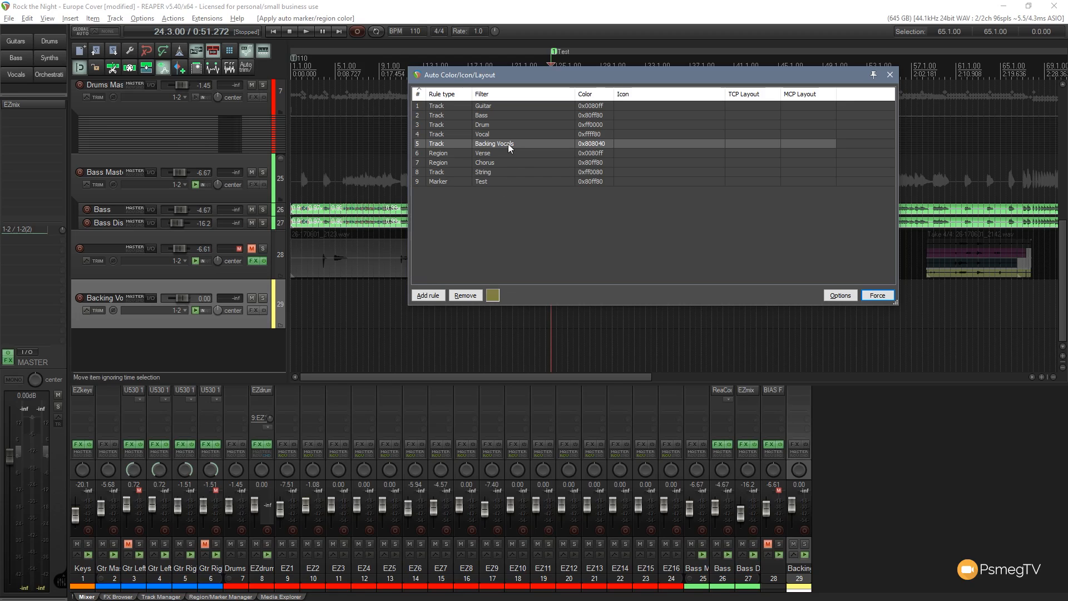
Remove the Backing Vocals rule and force the remaining auto-color rules.
click(476, 284)
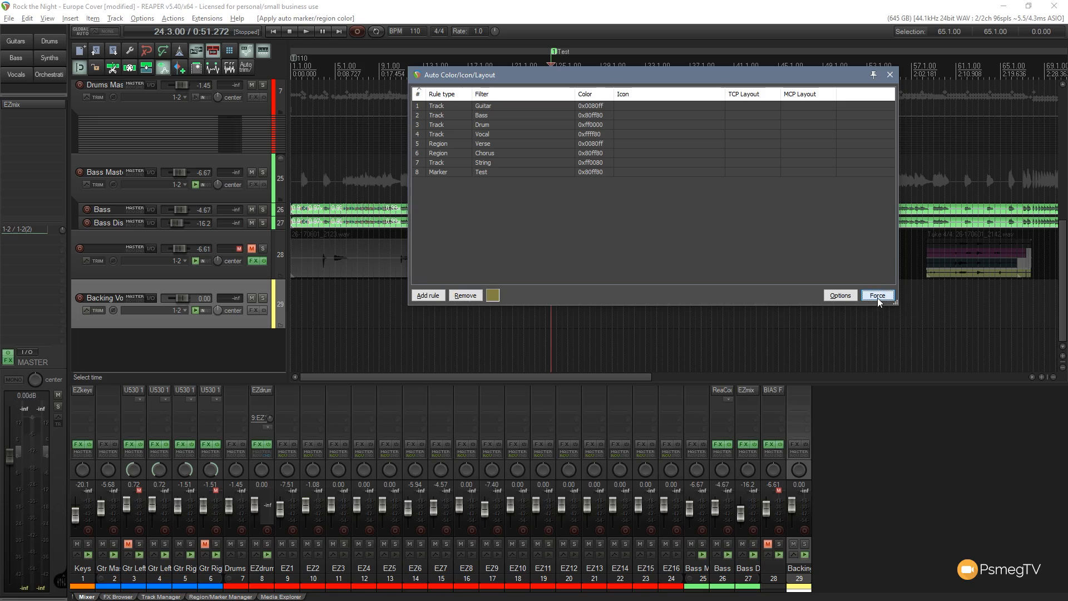
click(878, 296)
click(890, 74)
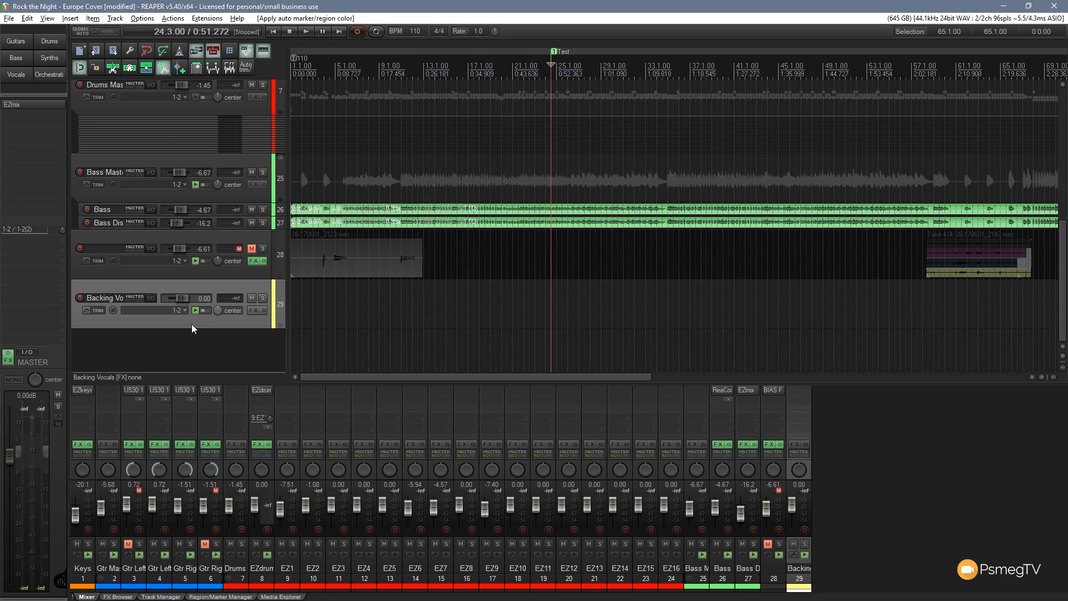
Add another track below Backing Vocals, widen the track control area, and name the new track Lead Guitar.
double_click(178, 349)
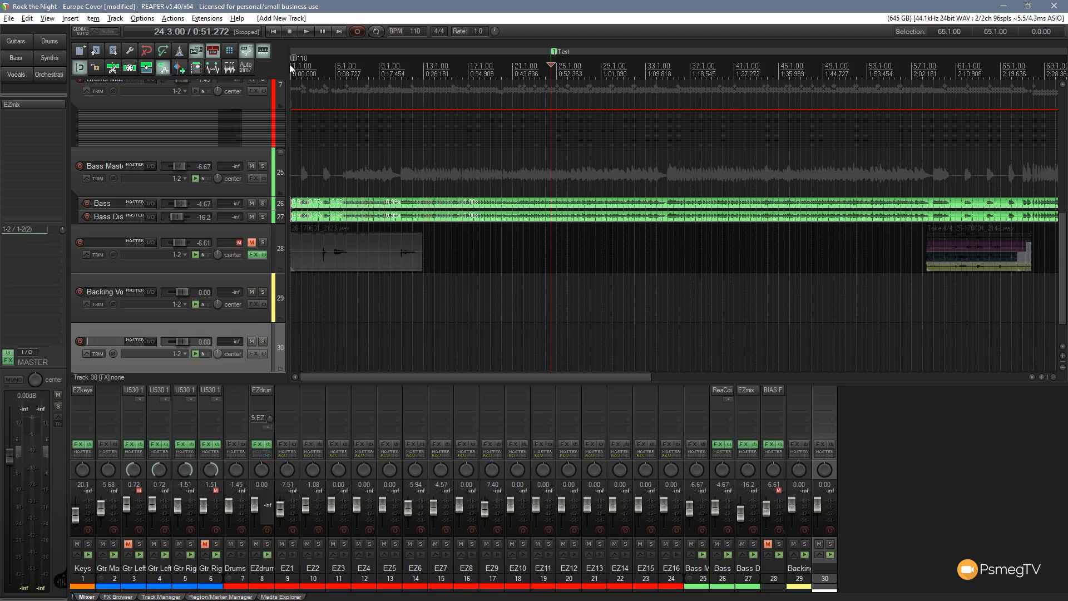
drag(290, 67, 416, 67)
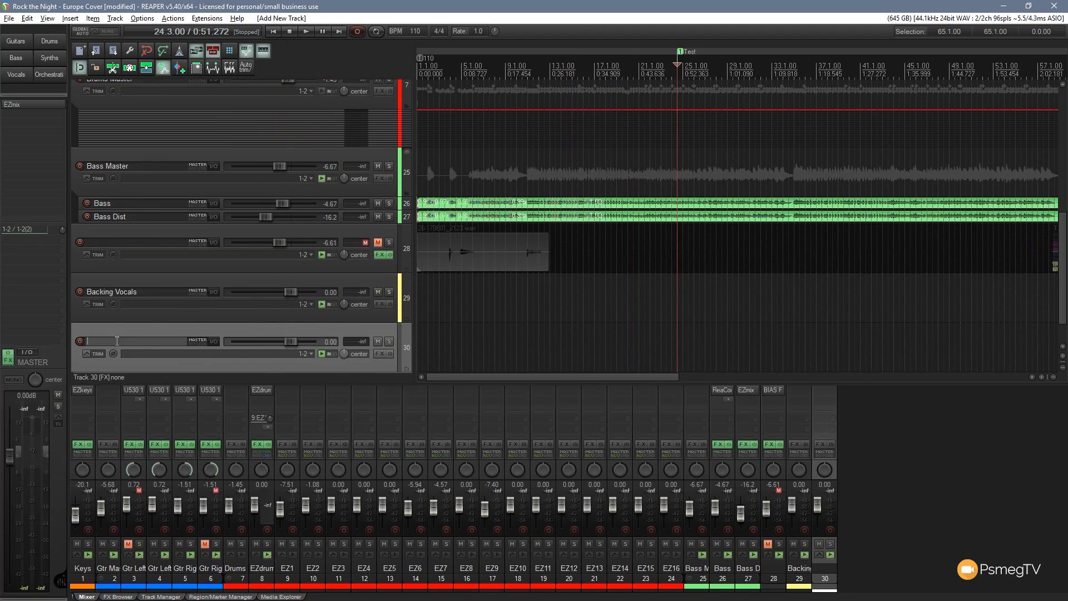
text(Lead Guitar)
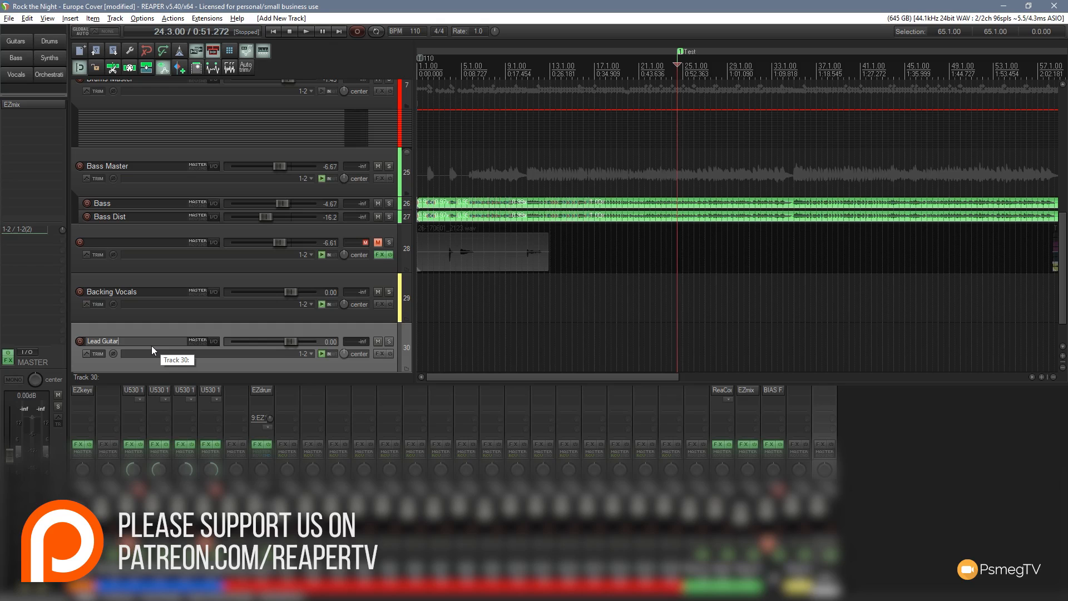
key(Return)
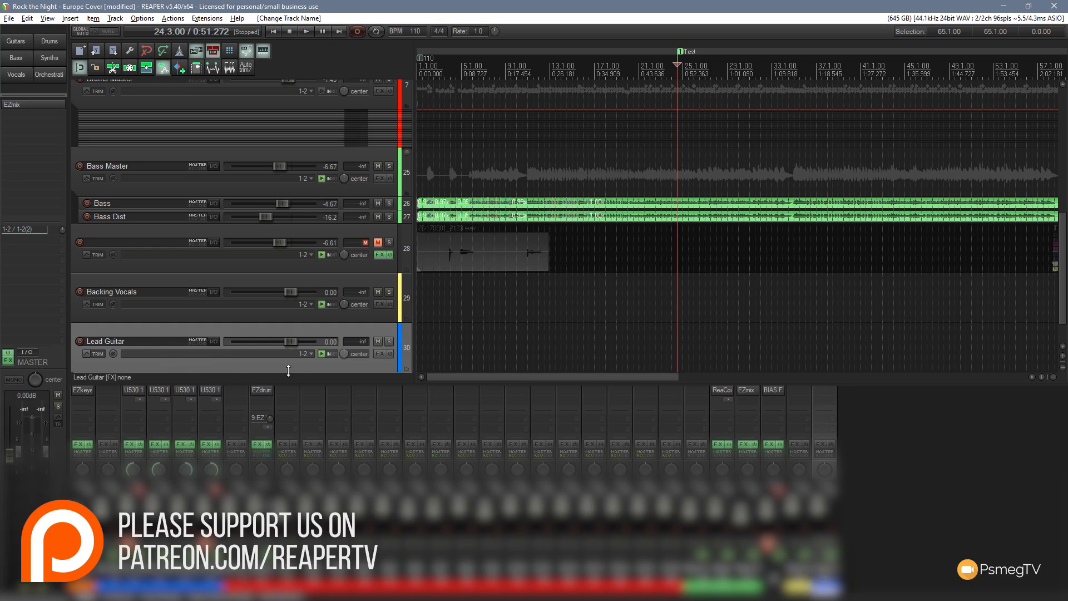
Rename the Lead Guitar track as Lead Guitars.
double_click(130, 341)
key(End)
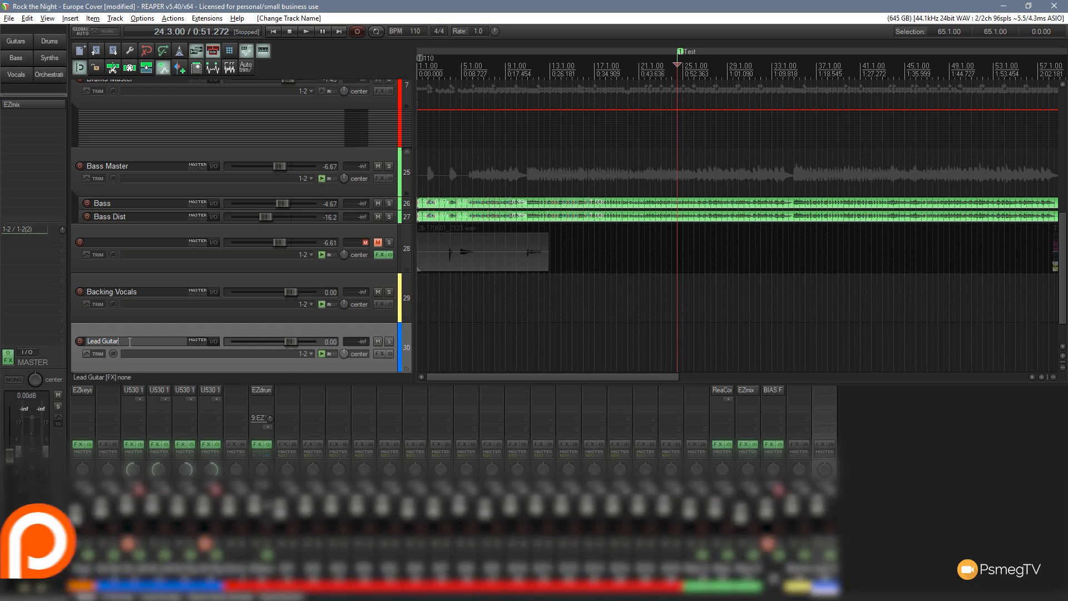
text(s)
key(Return)
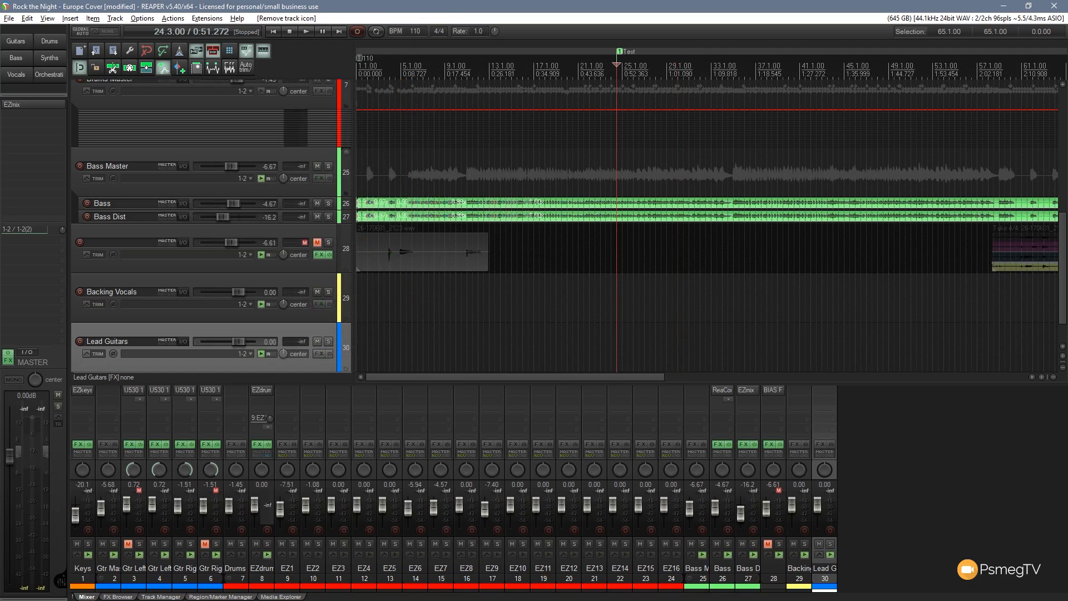
Assign the icon bass.png to the Bass track rule and force the rules onto the project.
drag(0, 151, 639, 87)
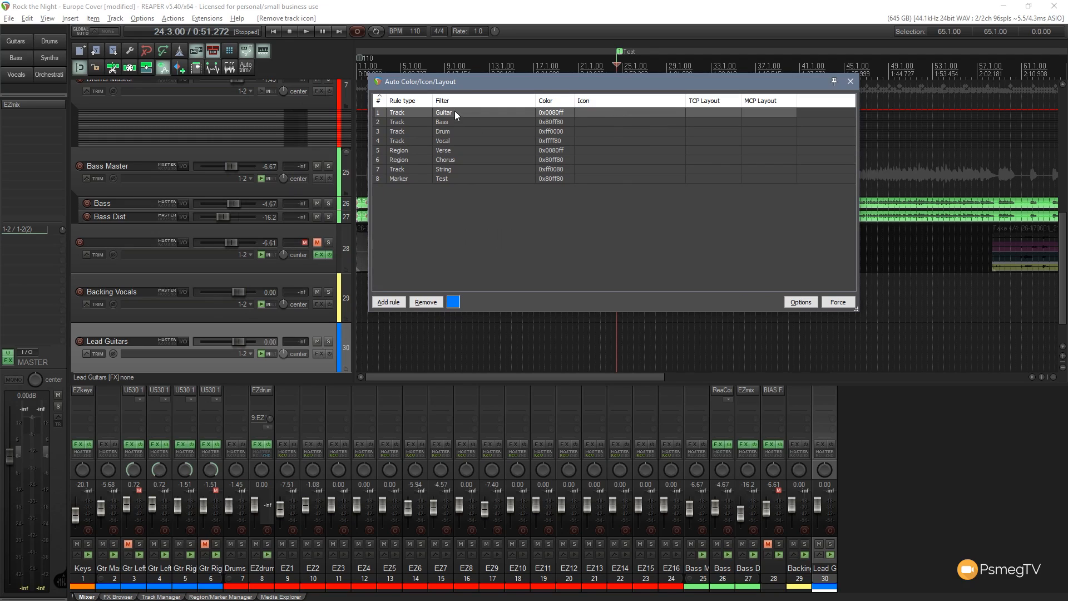
click(592, 121)
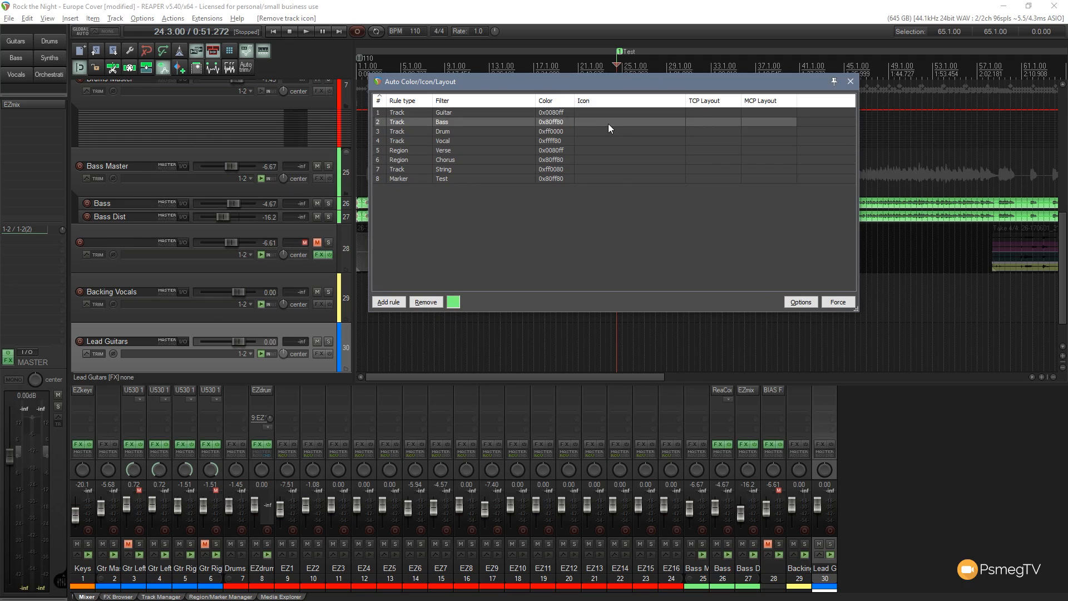
click(608, 124)
click(640, 132)
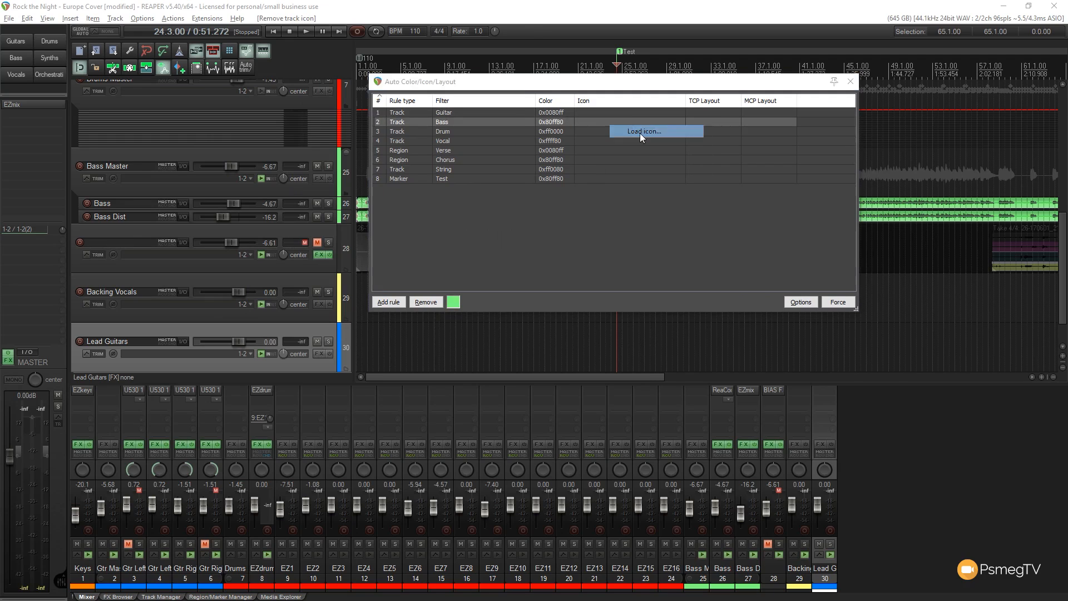
drag(432, 38, 645, 174)
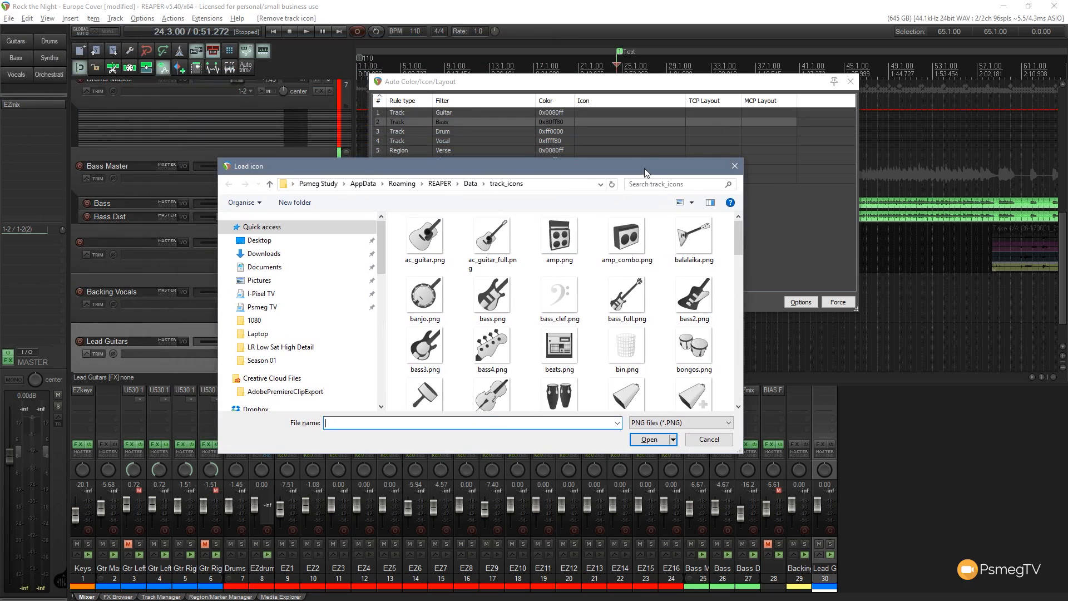
click(504, 295)
click(649, 439)
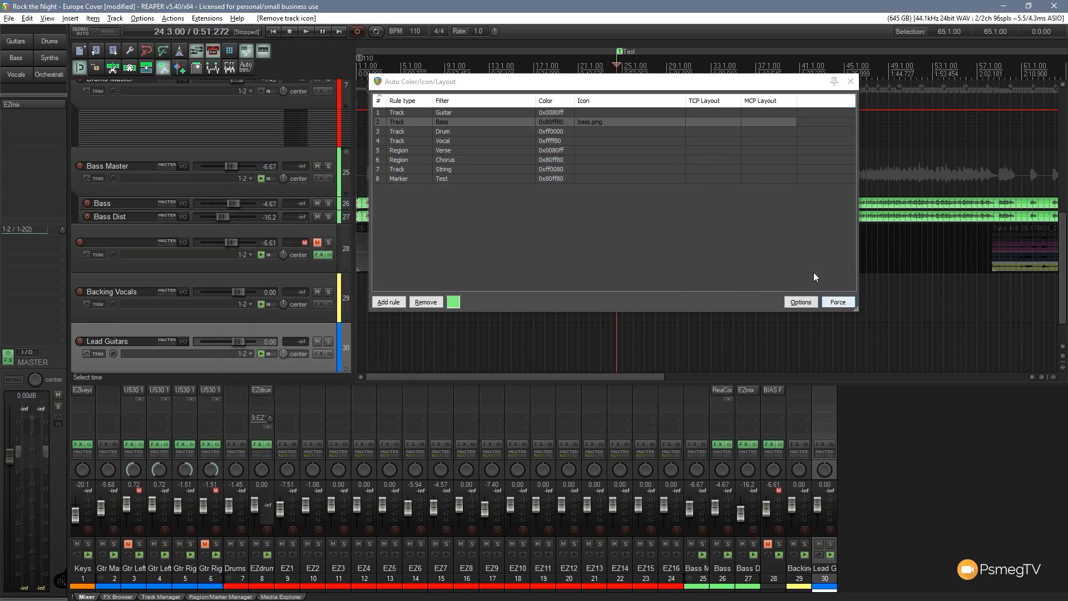
drag(616, 82, 781, 87)
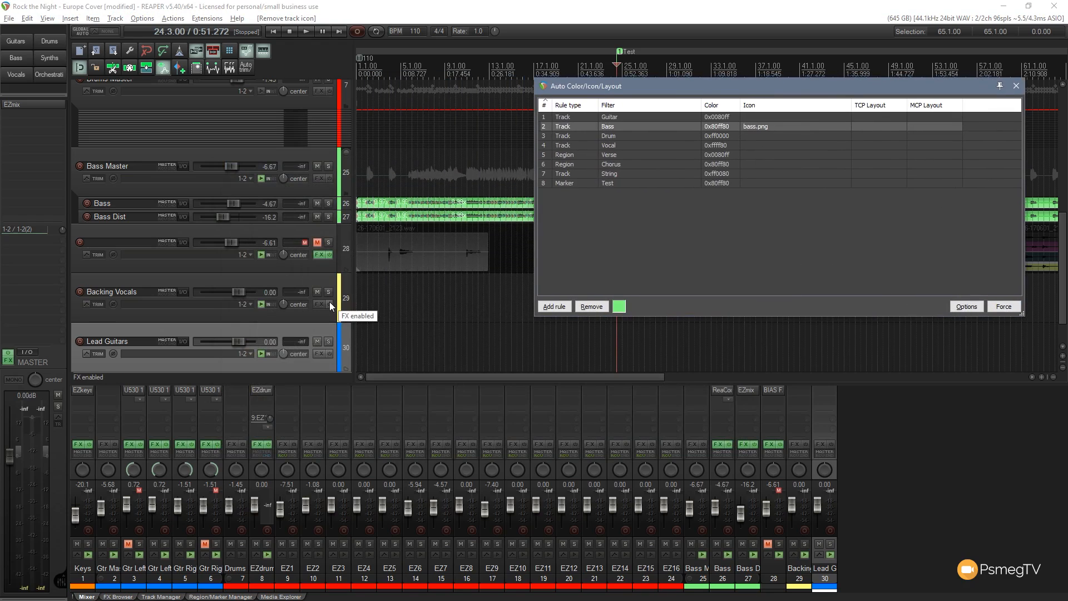
click(1007, 309)
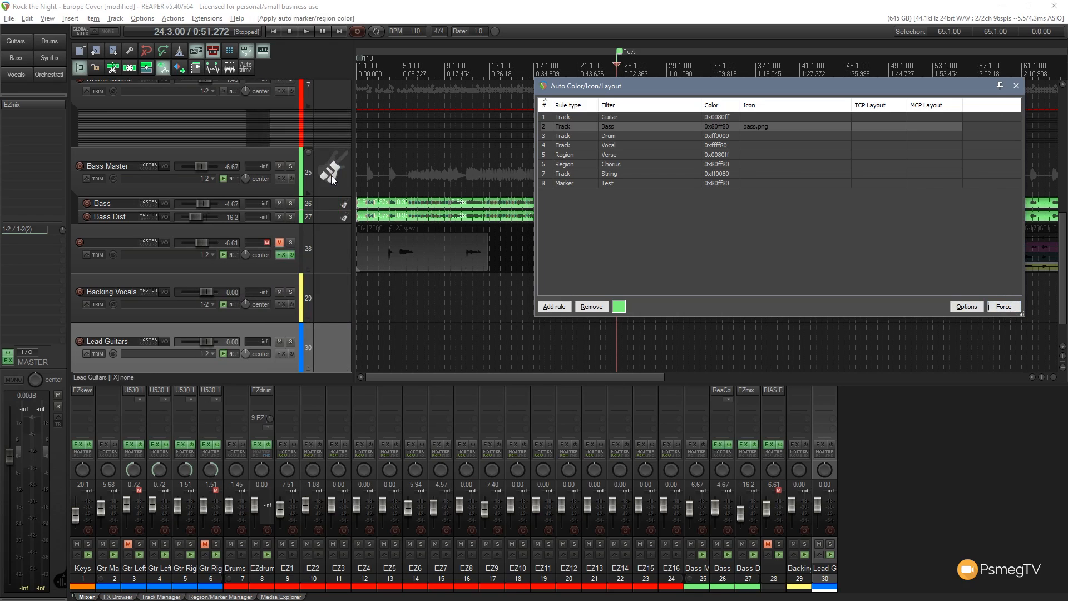
Load drums.png as the icon of the Drum track rule and force the rules.
click(757, 136)
right_click(758, 137)
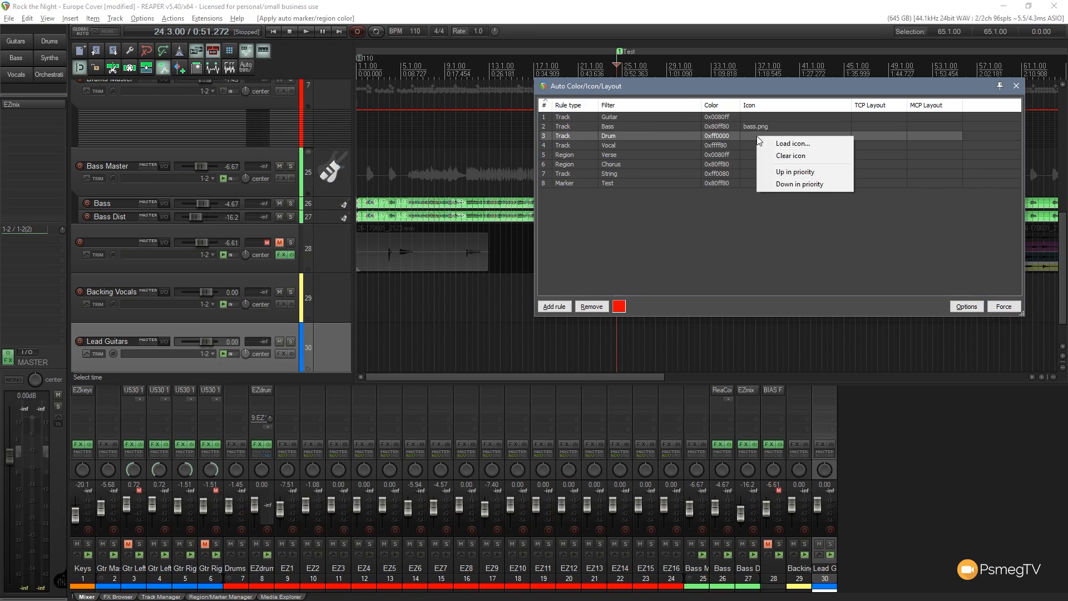
click(792, 144)
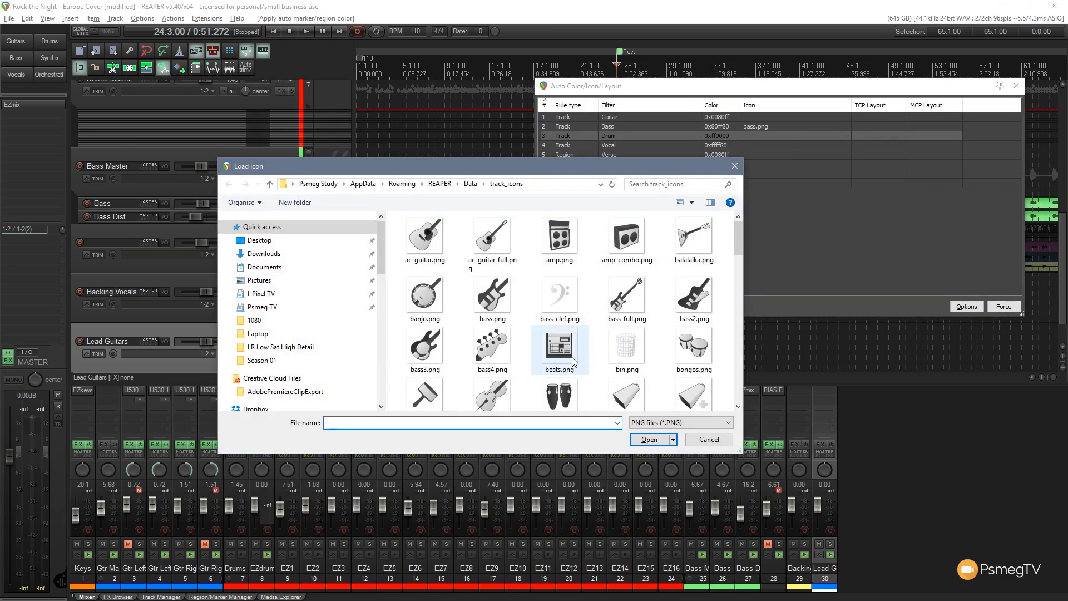
scroll(561, 334, down, 2)
scroll(561, 328, down, 3)
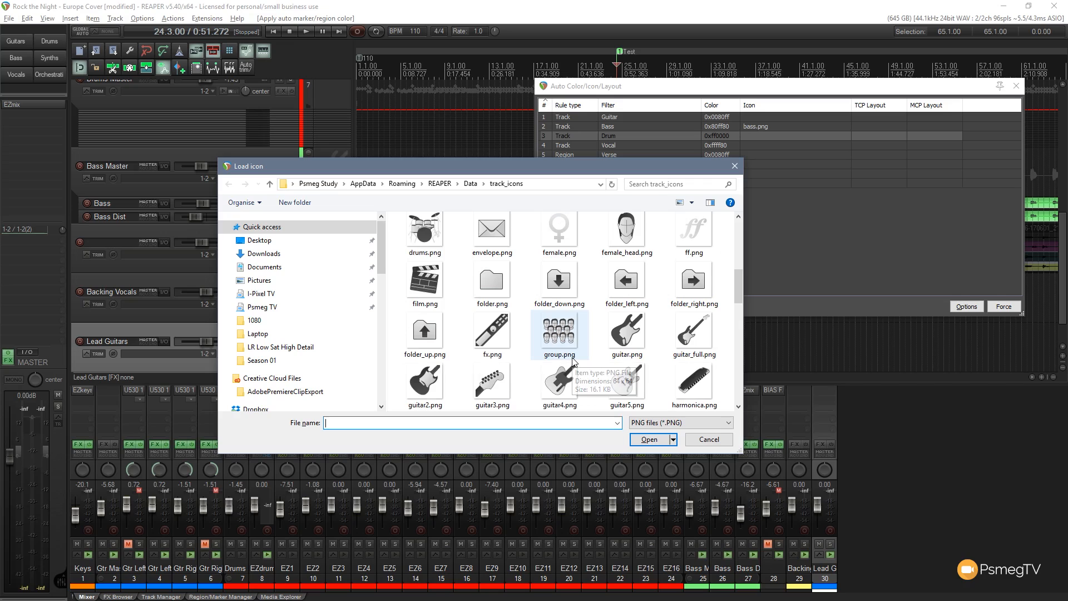
click(444, 248)
click(649, 440)
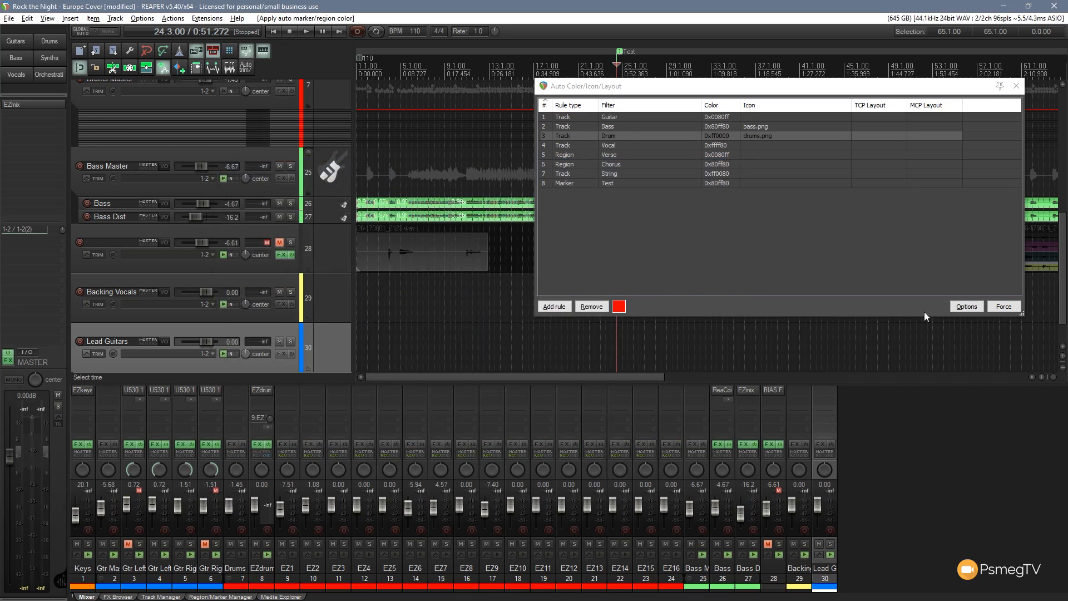
click(1004, 306)
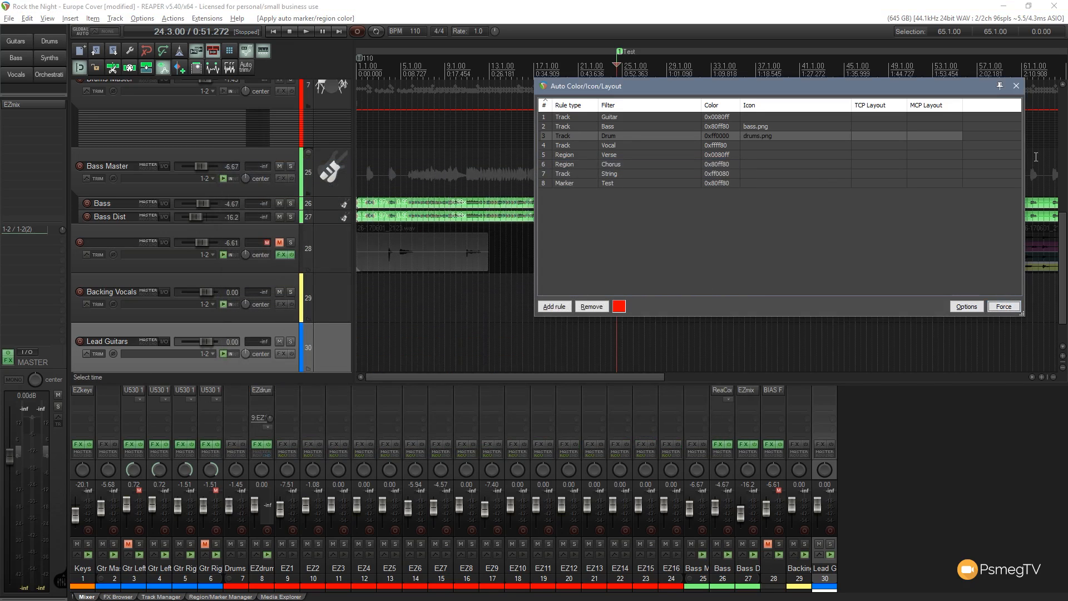
Replace the Bass rule's icon with bass3.png and force the rules to update the bass tracks.
scroll(333, 165, up, 3)
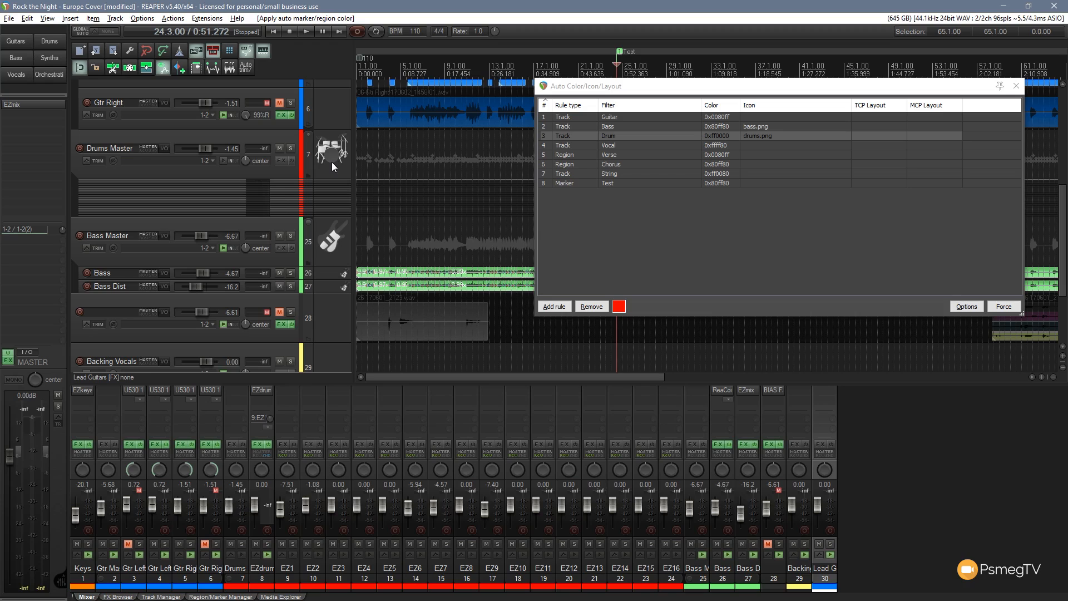
right_click(783, 130)
click(801, 137)
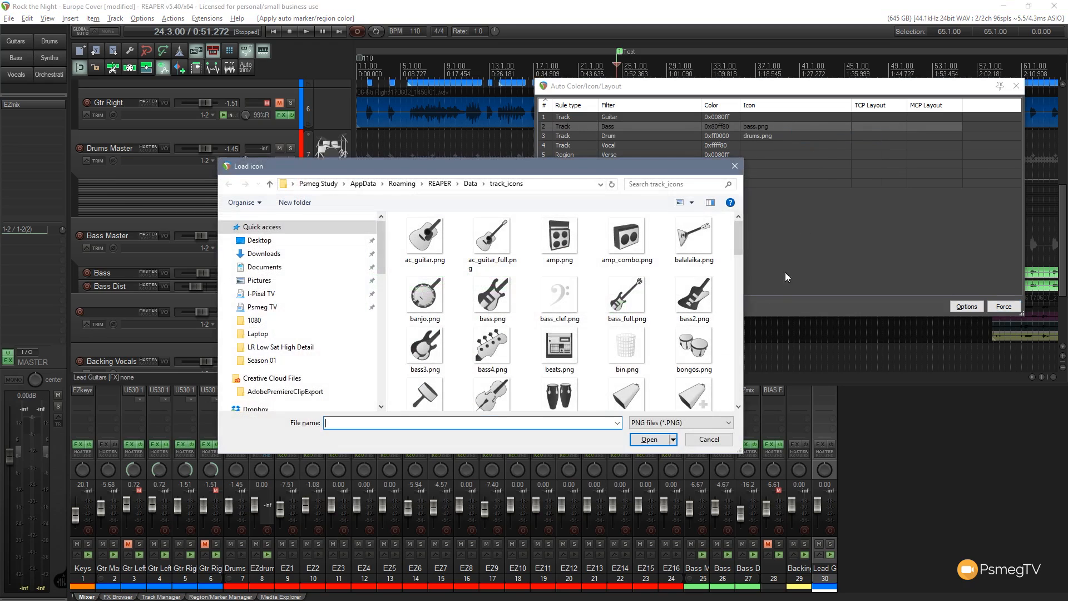
click(451, 360)
click(648, 439)
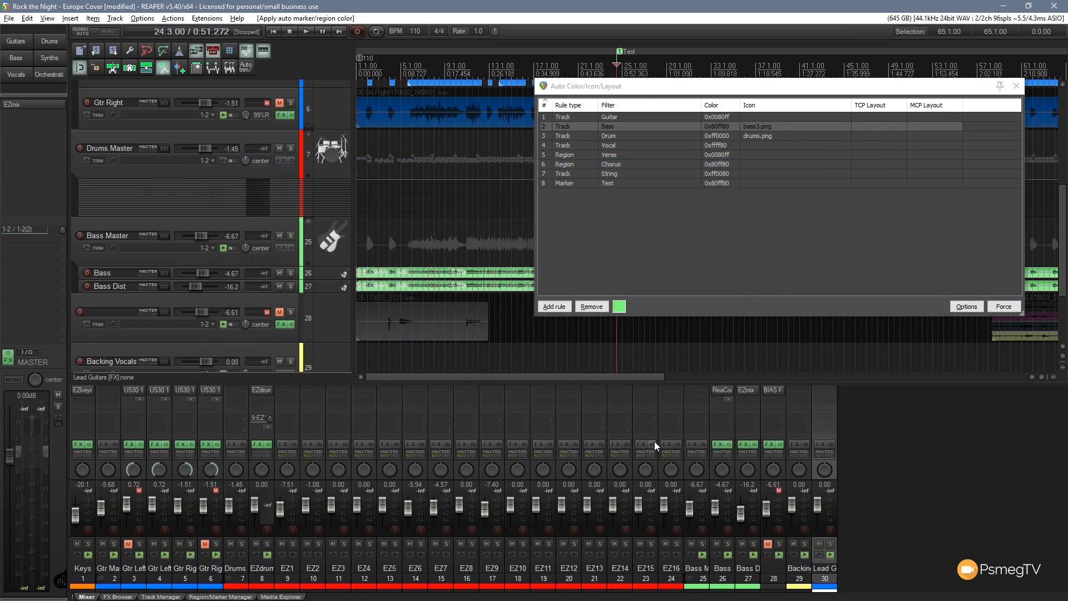
click(1003, 307)
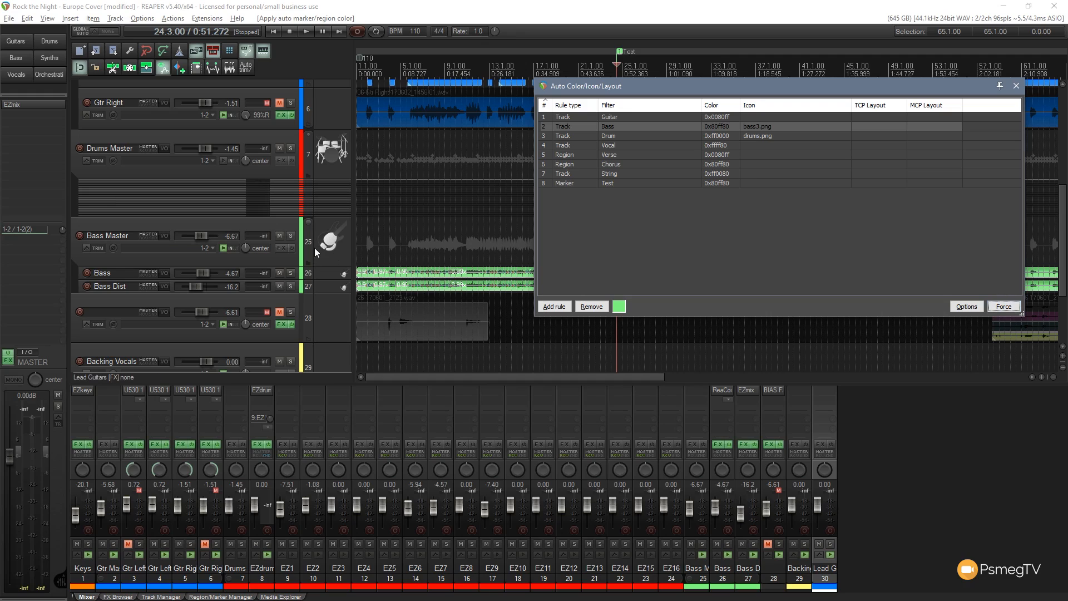